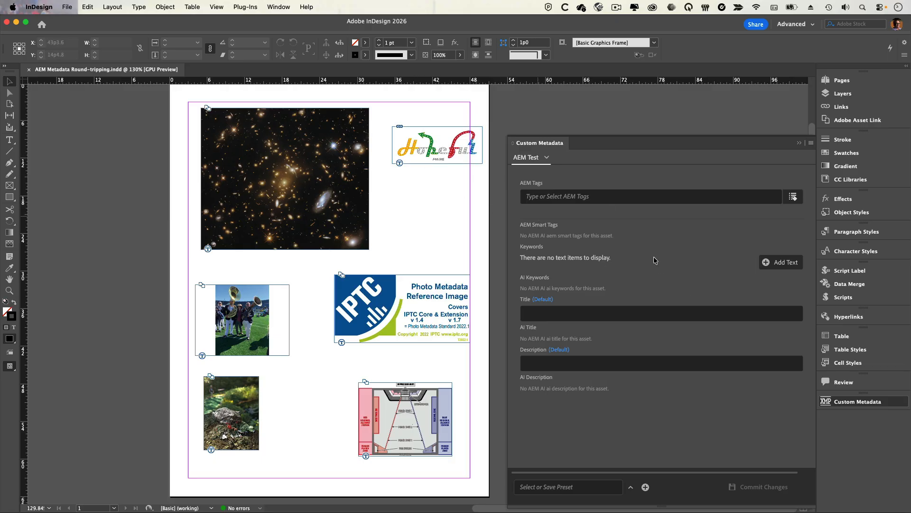
Open the AEM Test view for editing from the Custom Metadata preferences
{"action": "left_click", "coordinate": [811, 143]}
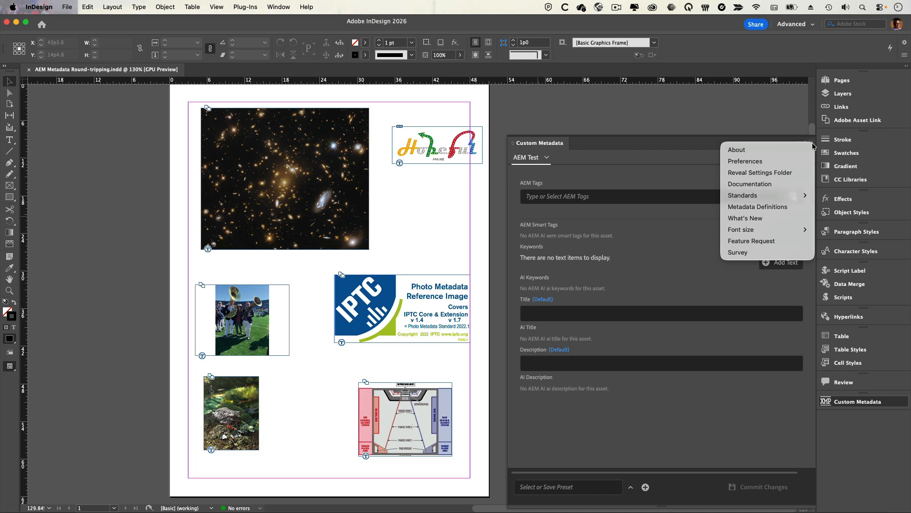
{"action": "left_click", "coordinate": [748, 164]}
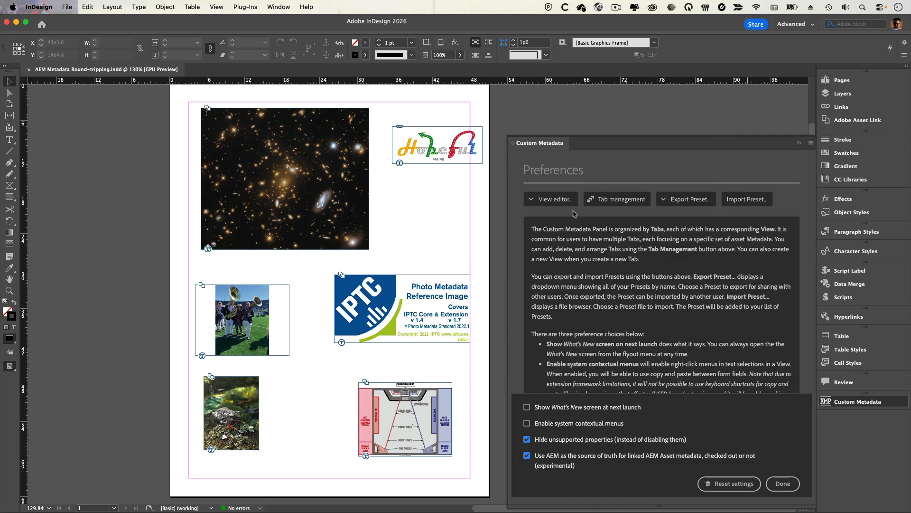
{"action": "left_click", "coordinate": [558, 200]}
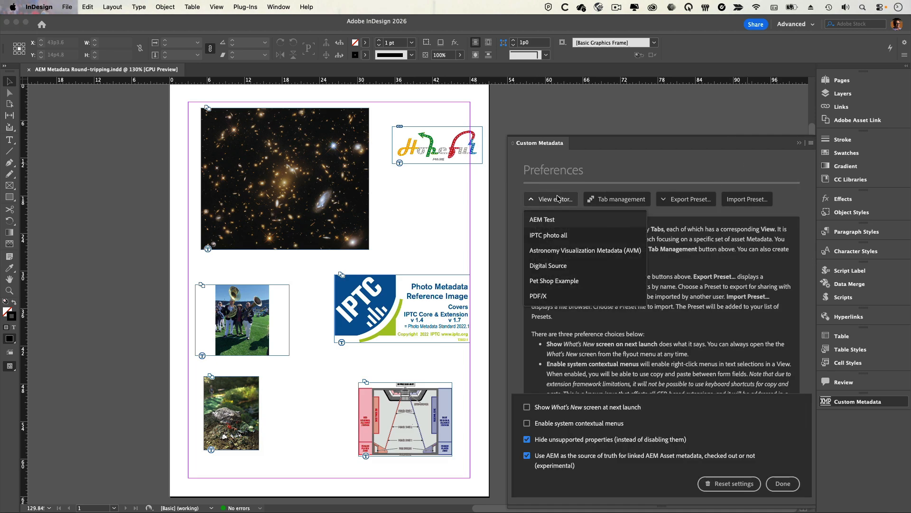
{"action": "left_click", "coordinate": [558, 222]}
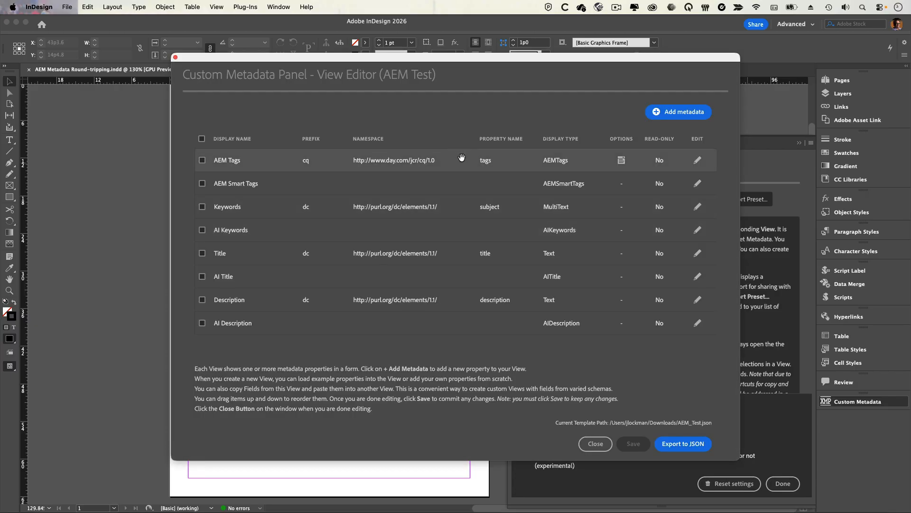
Check the asset's tag field label in Safari, set the AEM Tags field's display name to "Field Label" in InDesign, and open its options
{"action": "left_click", "coordinate": [697, 161]}
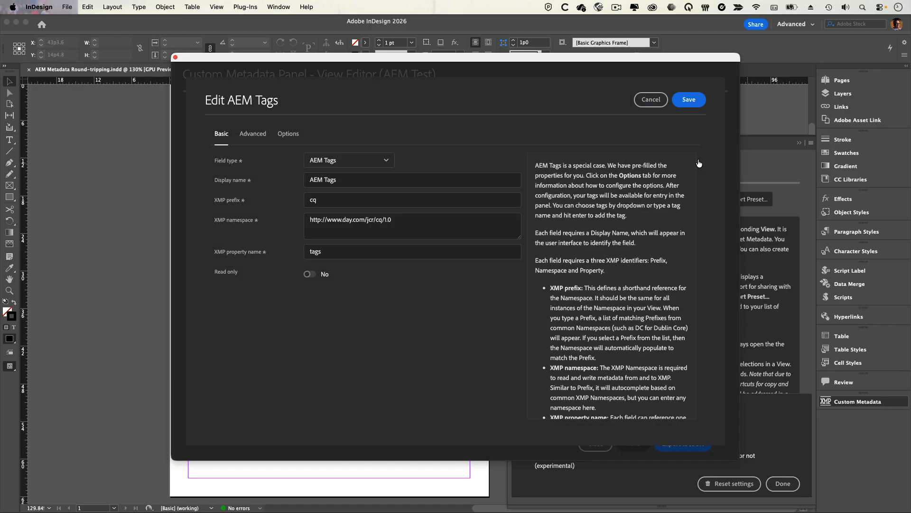
{"action": "key", "text": "super+Tab"}
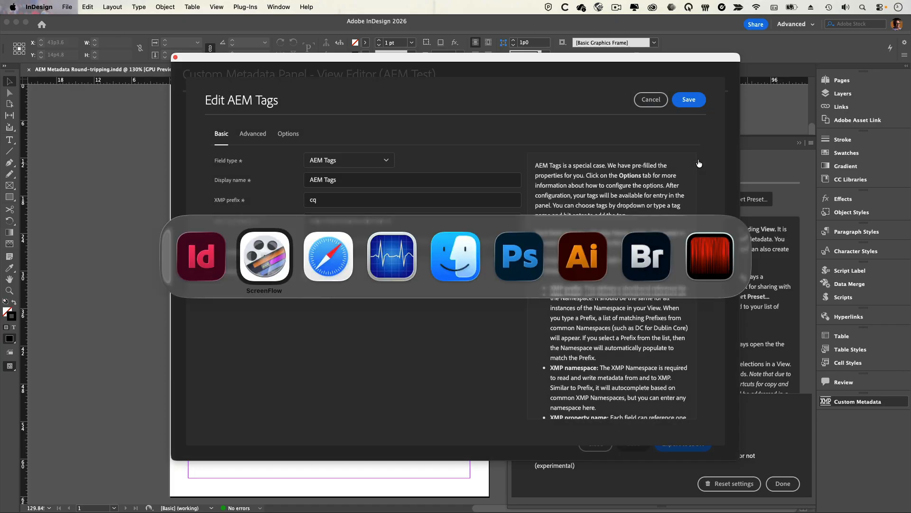
{"action": "key", "text": "super+Tab"}
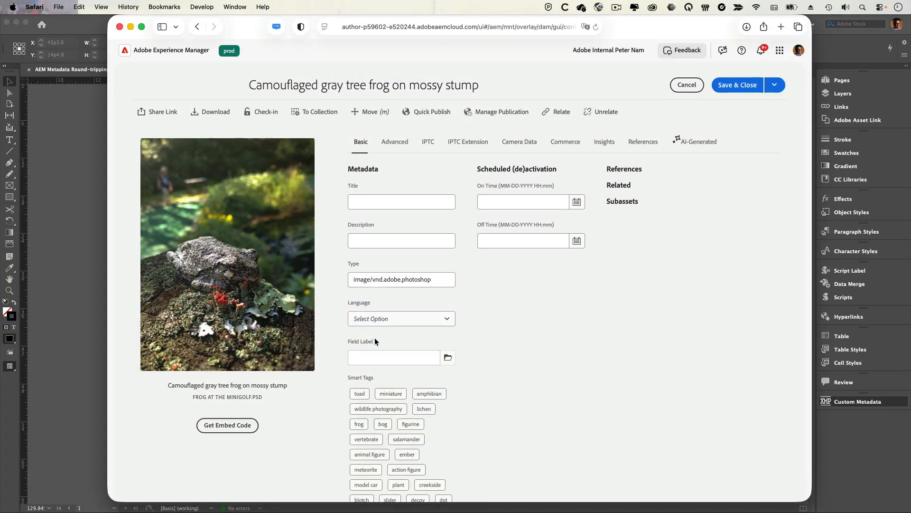
{"action": "key", "text": "super+Tab"}
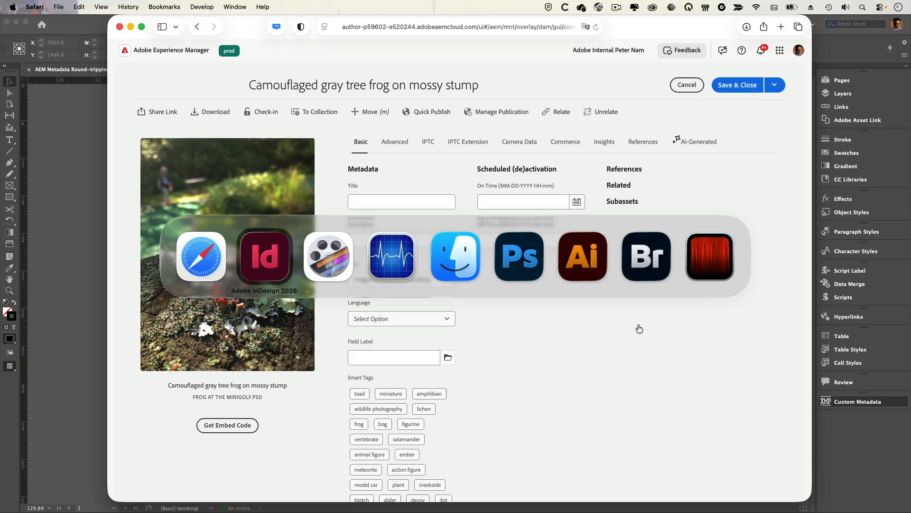
{"action": "left_click", "coordinate": [264, 183]}
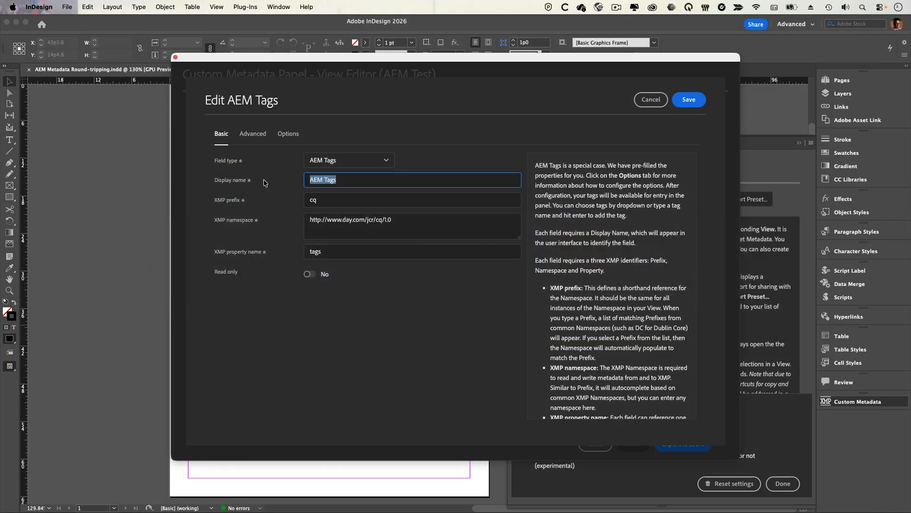
{"action": "type", "text": "Field Label"}
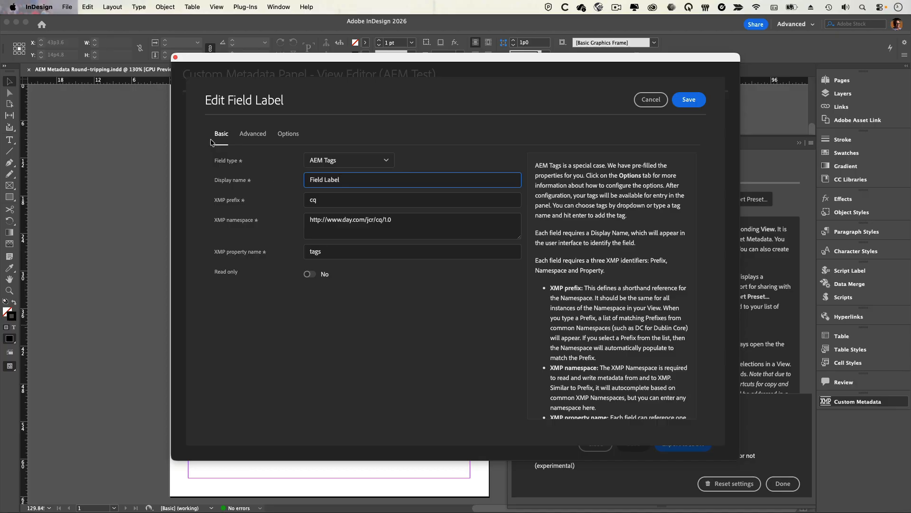
{"action": "left_click", "coordinate": [253, 136]}
{"action": "left_click", "coordinate": [289, 135]}
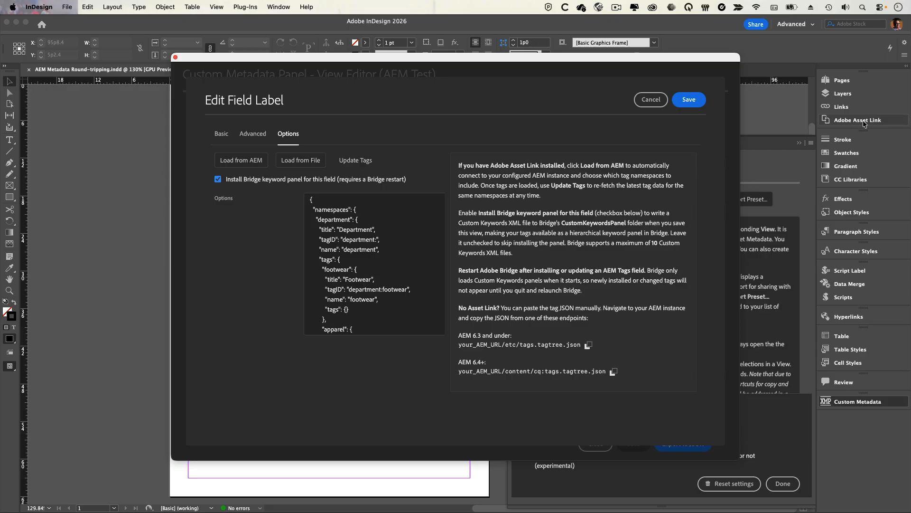
Turn on Pro Mouse
{"action": "left_click", "coordinate": [688, 7]}
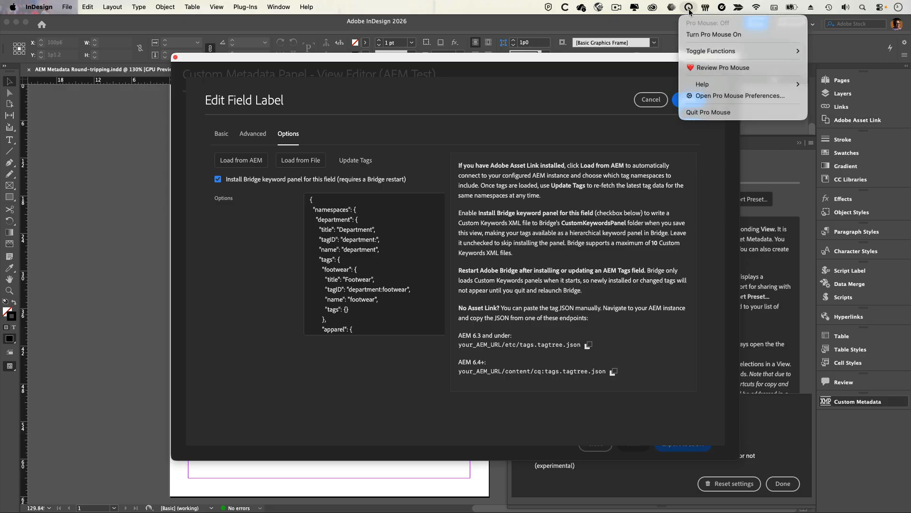
{"action": "left_click", "coordinate": [697, 37]}
{"action": "left_click", "coordinate": [850, 121]}
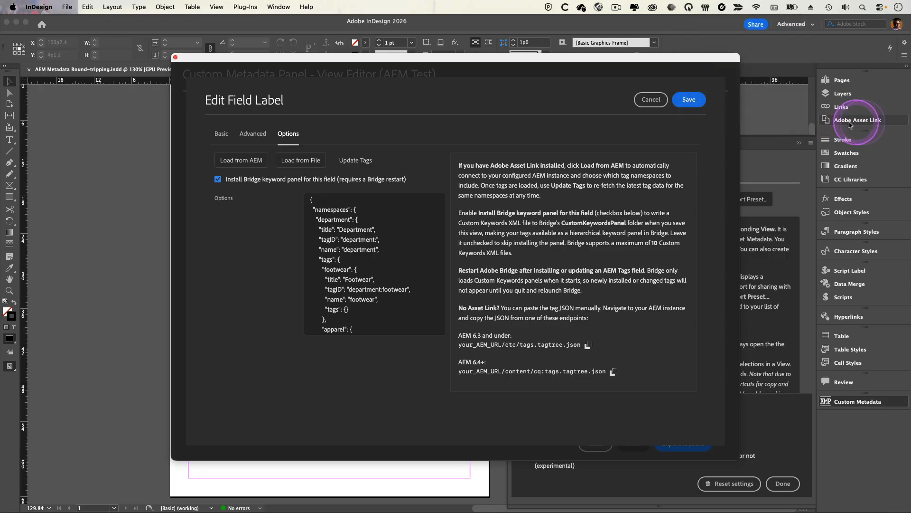
{"action": "left_click", "coordinate": [469, 231]}
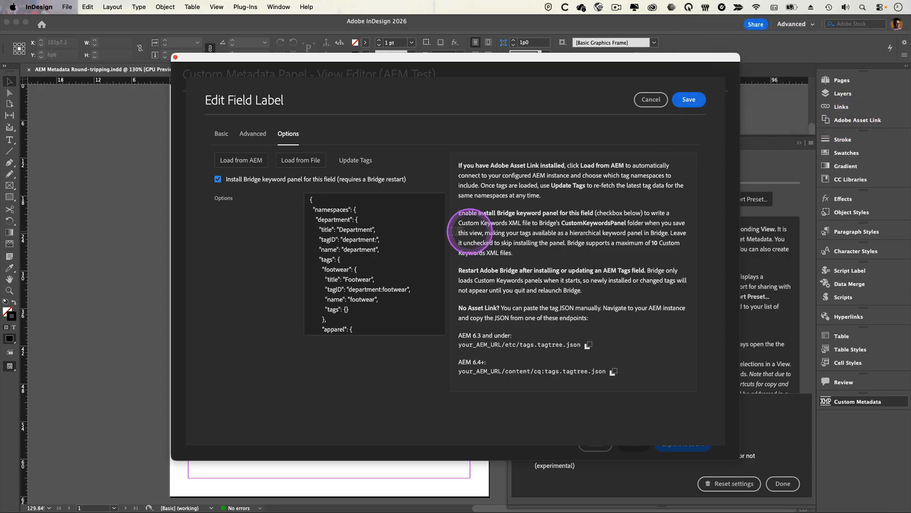
{"action": "left_click", "coordinate": [257, 231]}
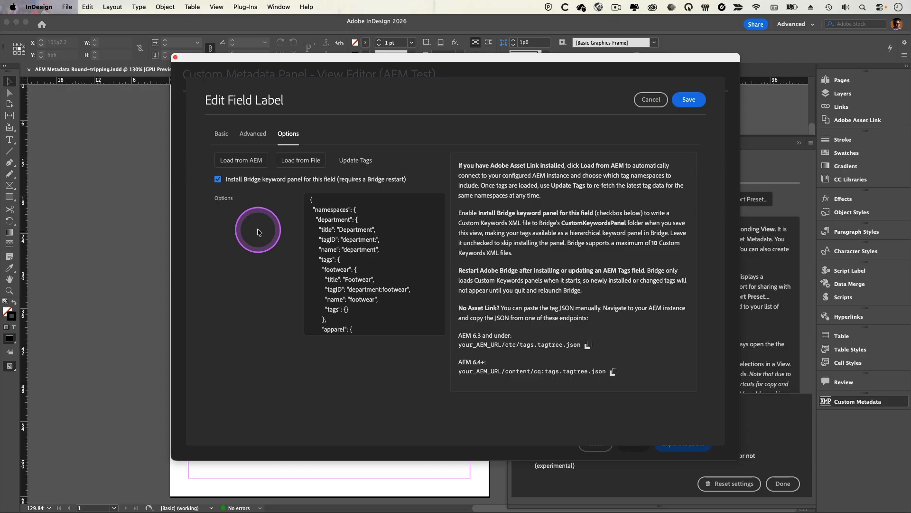
Load tags from AEM with the Asset Properties namespace added to the selected ones, and save the Field Label field
{"action": "left_click", "coordinate": [241, 160]}
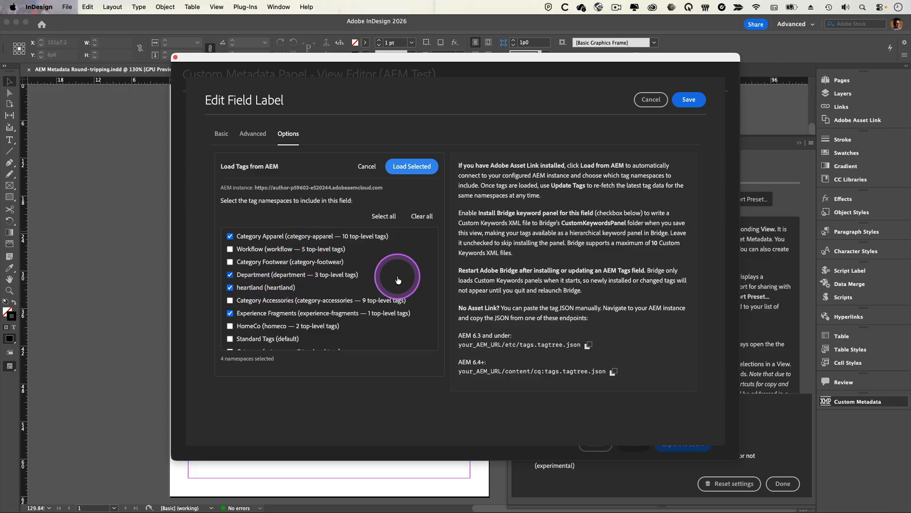
{"action": "scroll", "coordinate": [398, 279], "scroll_direction": "down", "scroll_amount": 5}
{"action": "scroll", "coordinate": [398, 279], "scroll_direction": "down", "scroll_amount": 3}
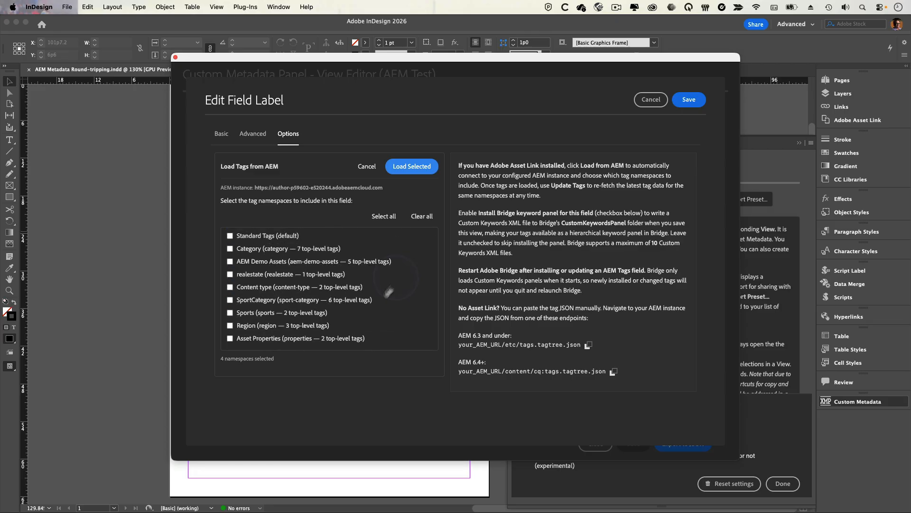
{"action": "left_click", "coordinate": [248, 341]}
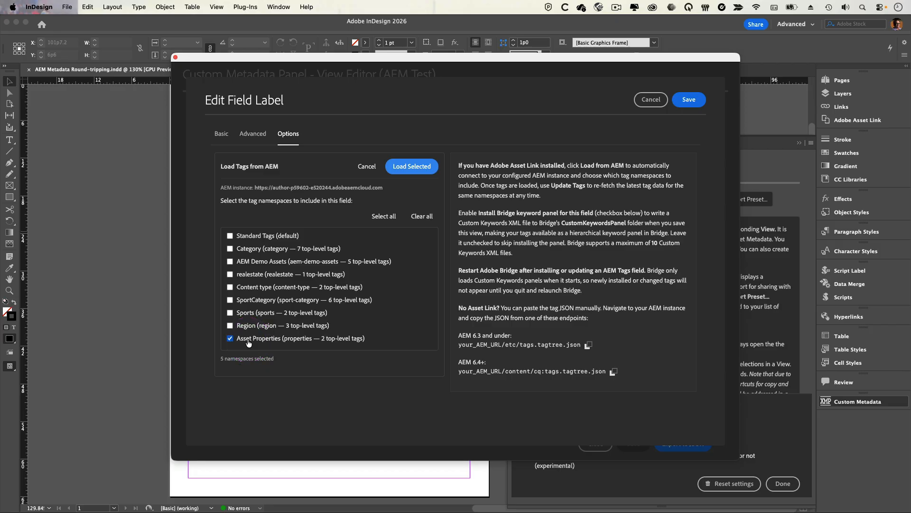
{"action": "left_click", "coordinate": [410, 166]}
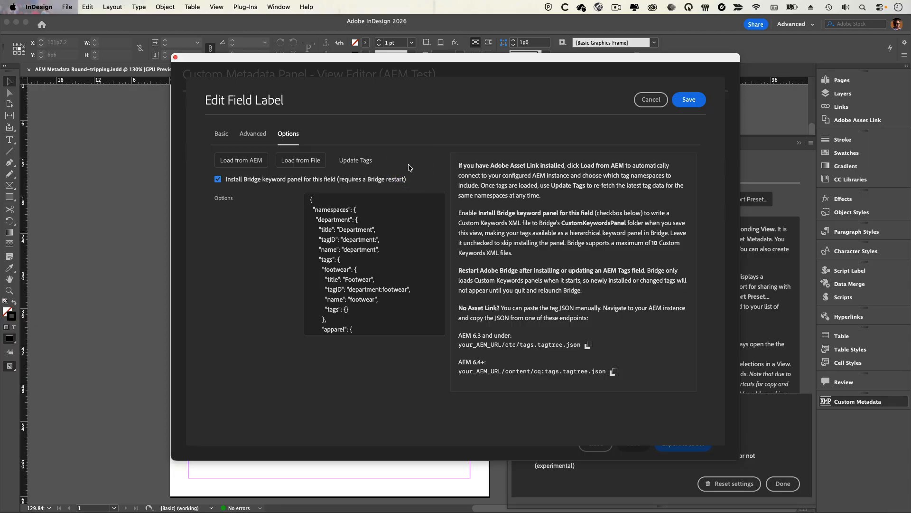
{"action": "left_click", "coordinate": [575, 144]}
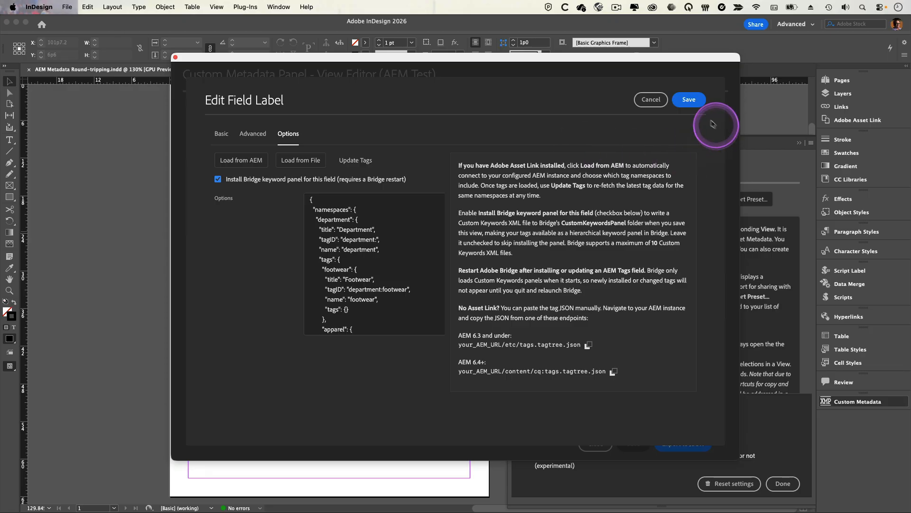
{"action": "left_click", "coordinate": [690, 100]}
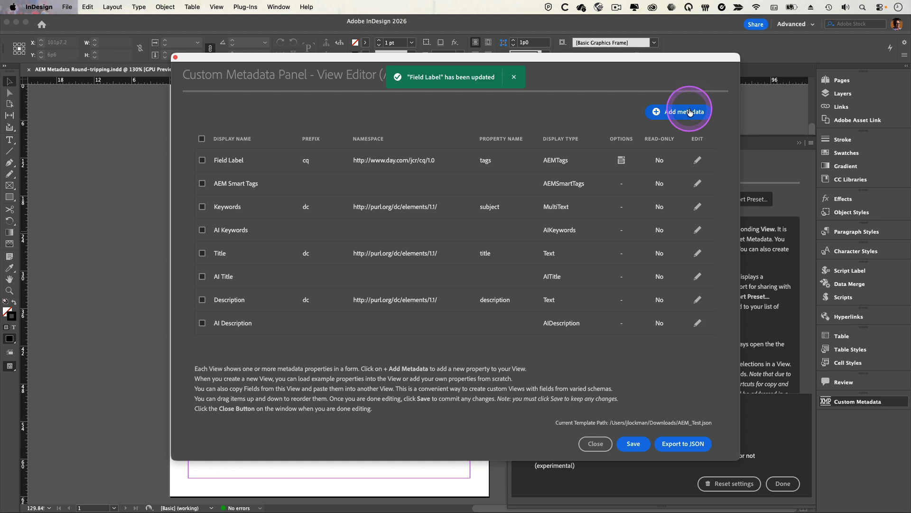
Reopen the Field Label field, review its tag-loading and Bridge keyword panel options, and save it
{"action": "left_click", "coordinate": [697, 160]}
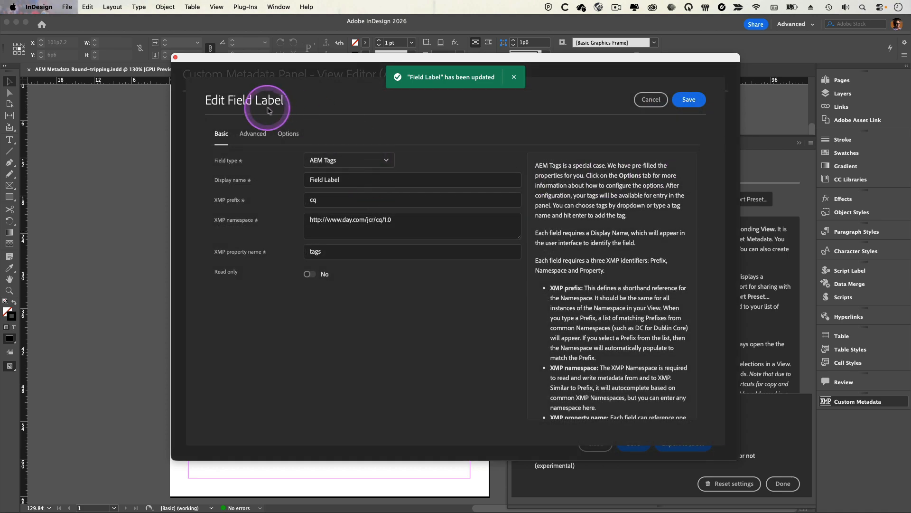
{"action": "left_click", "coordinate": [289, 134]}
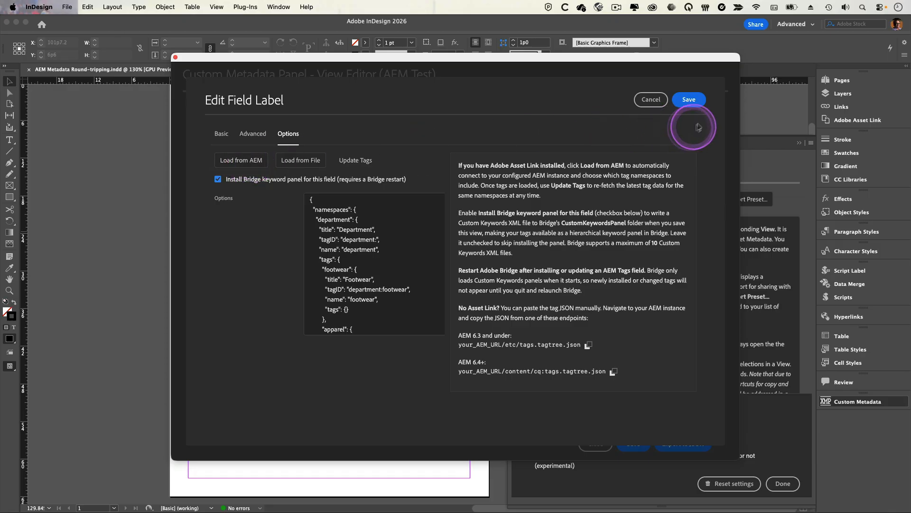
{"action": "left_click", "coordinate": [688, 99]}
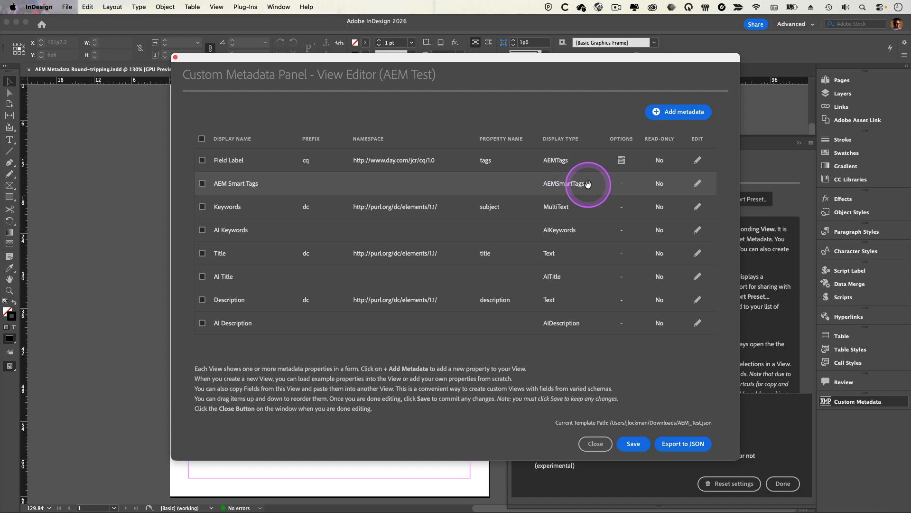
Review the AEM Smart Tags field's type choices, basic and advanced settings, and save the field
{"action": "left_click", "coordinate": [698, 184]}
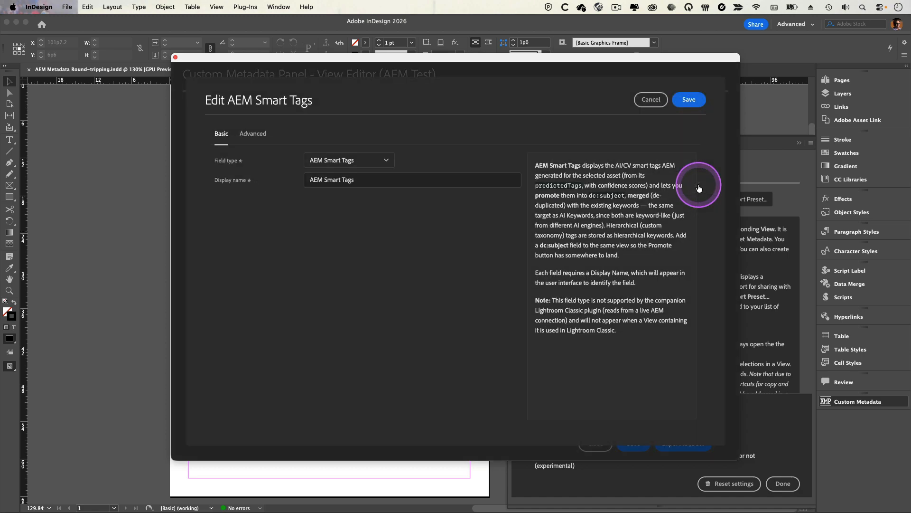
{"action": "left_click", "coordinate": [386, 161]}
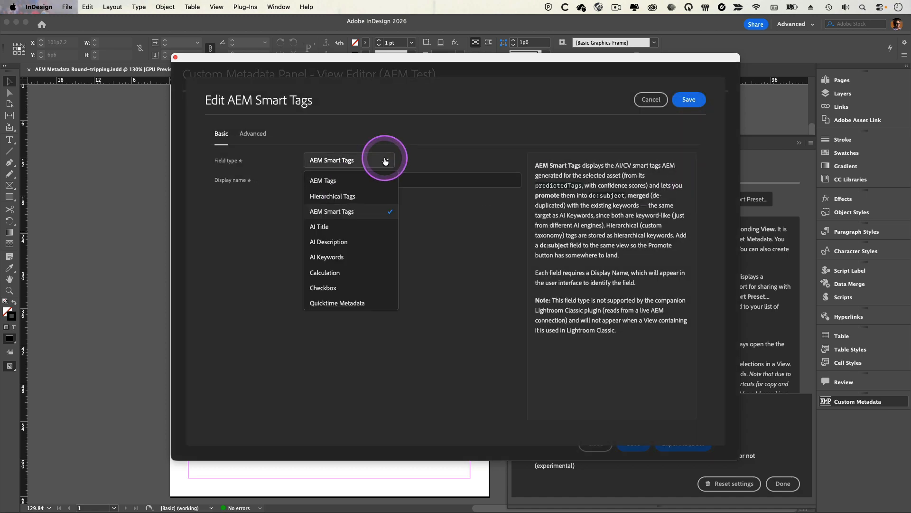
{"action": "left_click", "coordinate": [472, 216]}
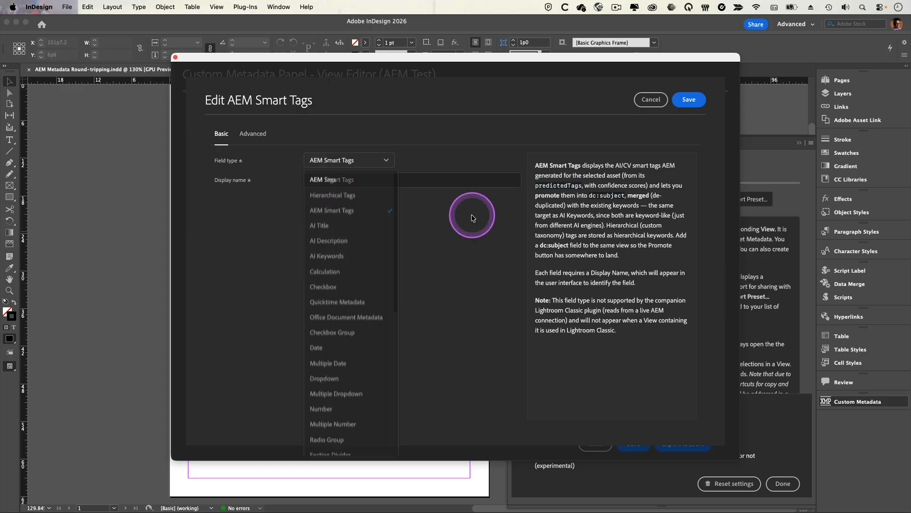
{"action": "left_click", "coordinate": [256, 135]}
{"action": "left_click", "coordinate": [221, 135]}
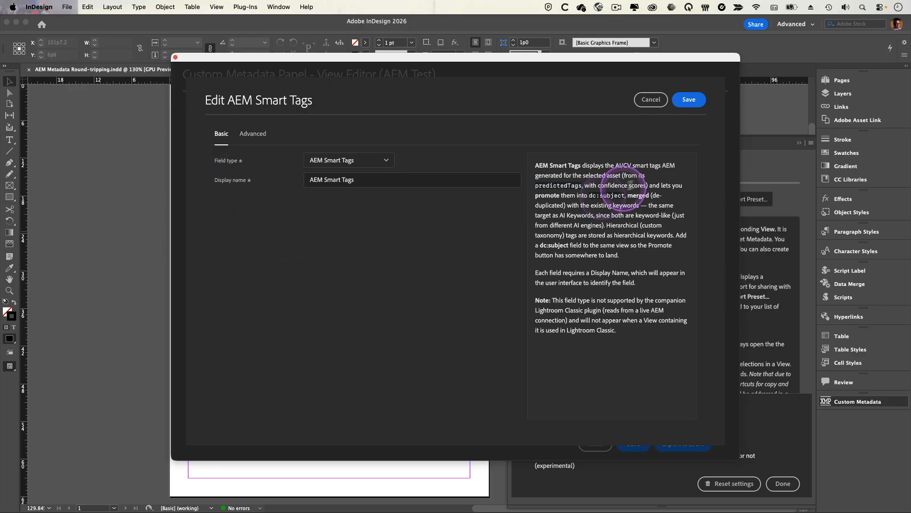
{"action": "left_click", "coordinate": [693, 102]}
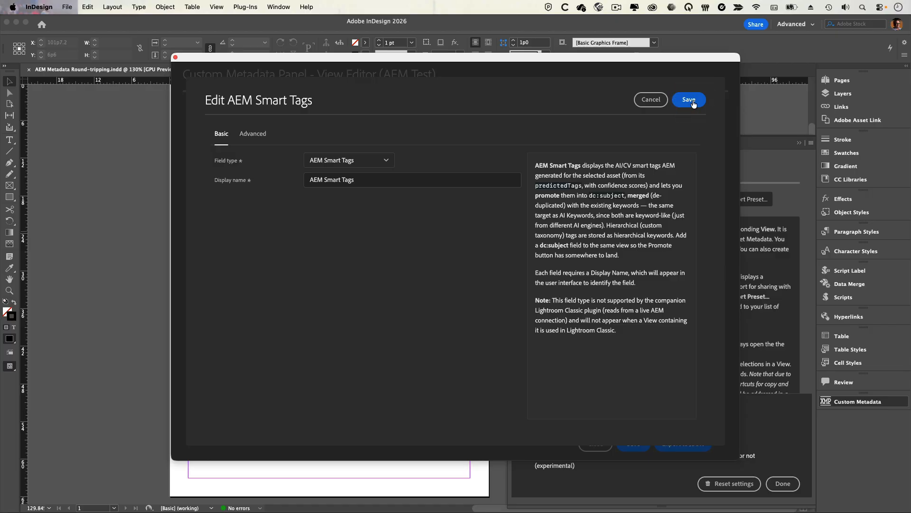
{"action": "left_click", "coordinate": [689, 100]}
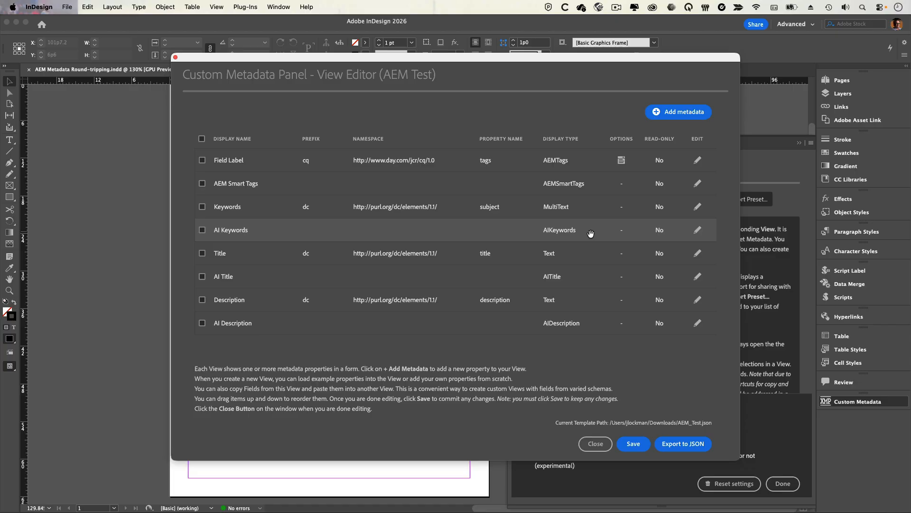
Review the AI Keywords field's settings and available field types, and leave it without saving
{"action": "left_click", "coordinate": [697, 233]}
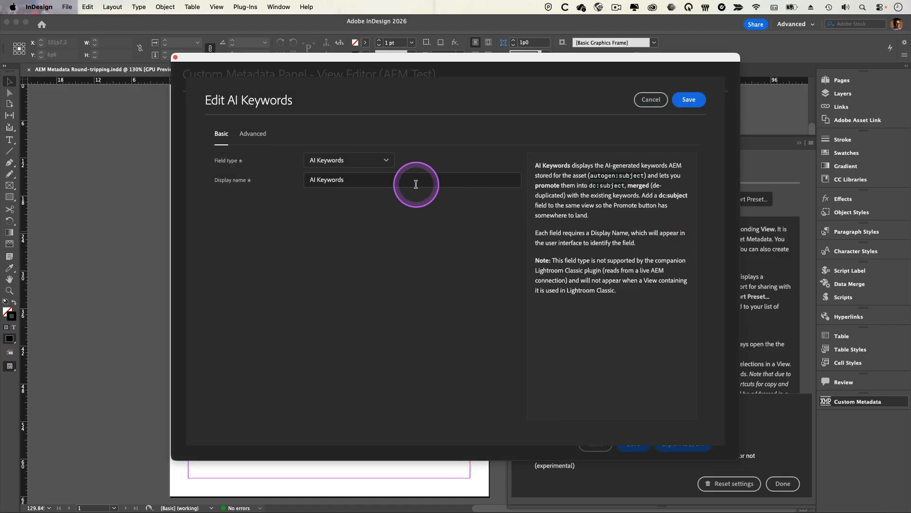
{"action": "left_click", "coordinate": [372, 161]}
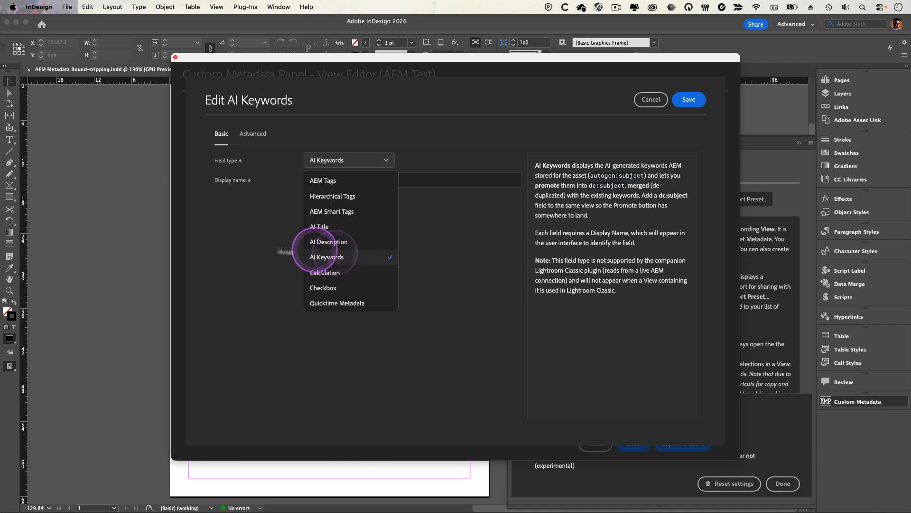
{"action": "left_click", "coordinate": [259, 233]}
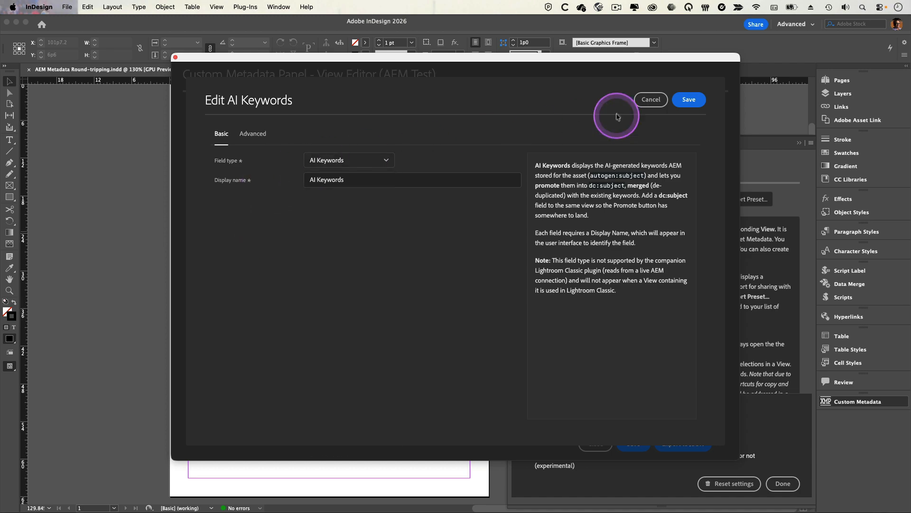
{"action": "left_click", "coordinate": [649, 99]}
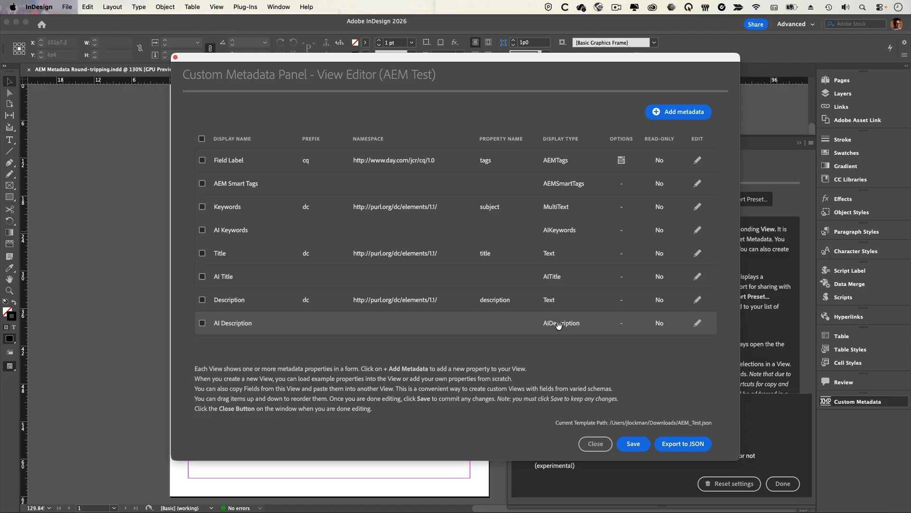
Save the edited AEM Test view
{"action": "left_click", "coordinate": [636, 443]}
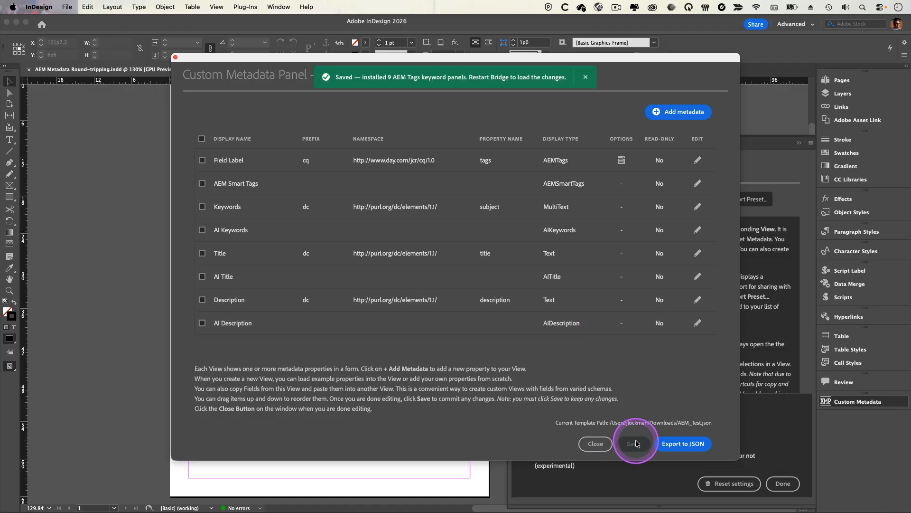
Close the AEM Test view editor and finish the Custom Metadata preferences
{"action": "left_click", "coordinate": [595, 444]}
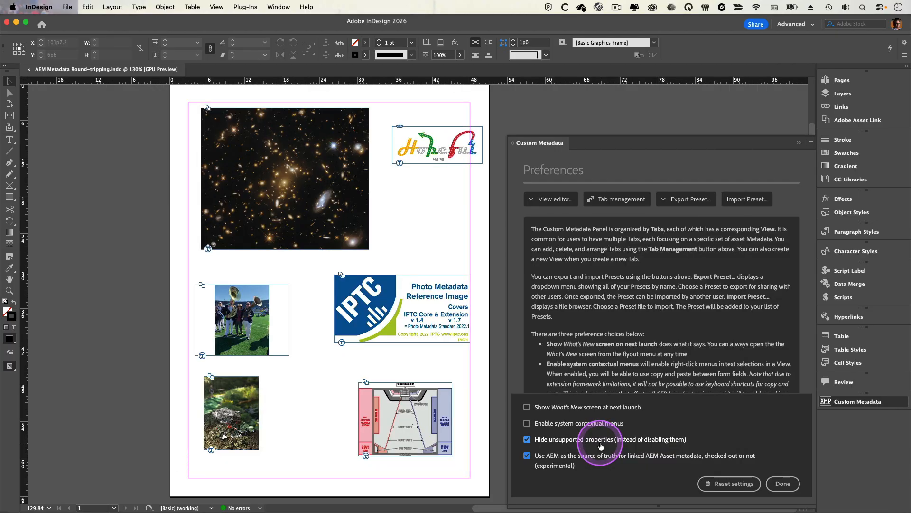
{"action": "left_click", "coordinate": [783, 483]}
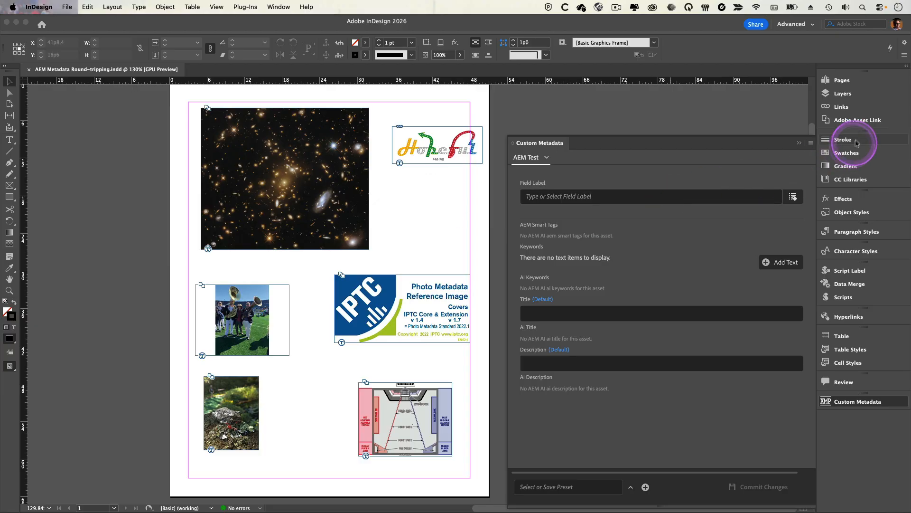
Look over the james-test assets in Adobe Asset Link, and review the placed sousaphone photo's tags and AI metadata in Custom Metadata
{"action": "left_click", "coordinate": [864, 120]}
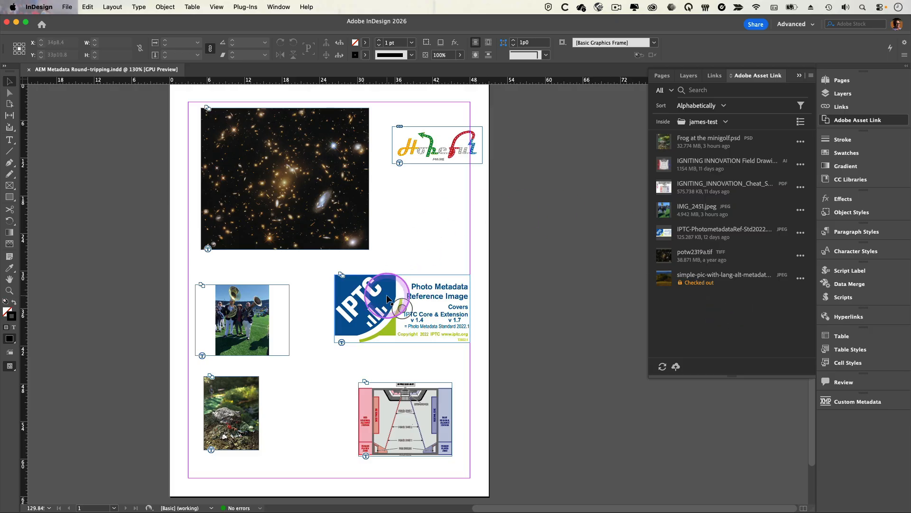
{"action": "left_click", "coordinate": [884, 404]}
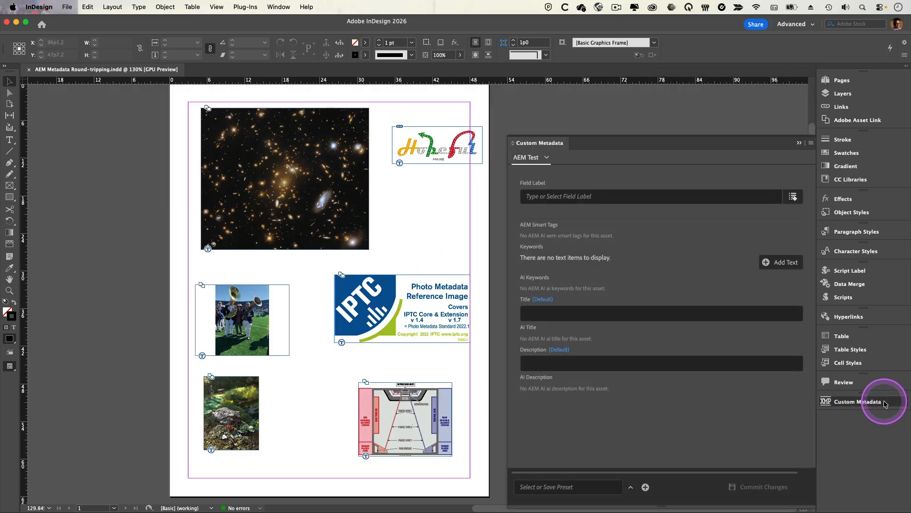
{"action": "left_click", "coordinate": [256, 304]}
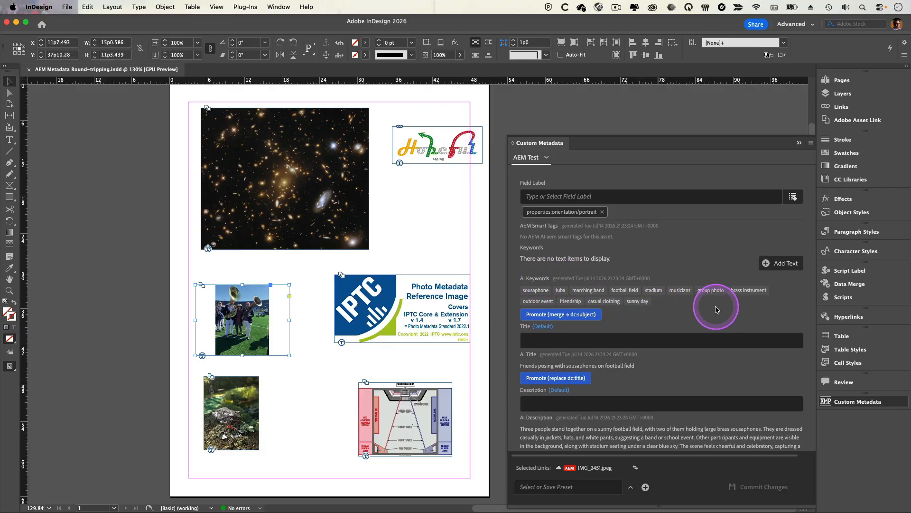
{"action": "scroll", "coordinate": [716, 310], "scroll_direction": "down", "scroll_amount": 1}
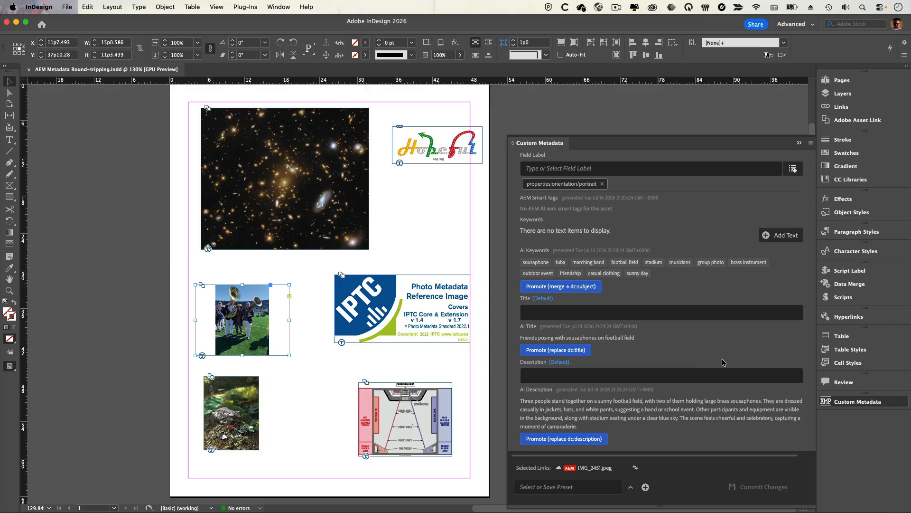
Switch to Adobe Experience Manager in Safari and save and close the tree frog asset's properties
{"action": "key", "text": "super+Tab"}
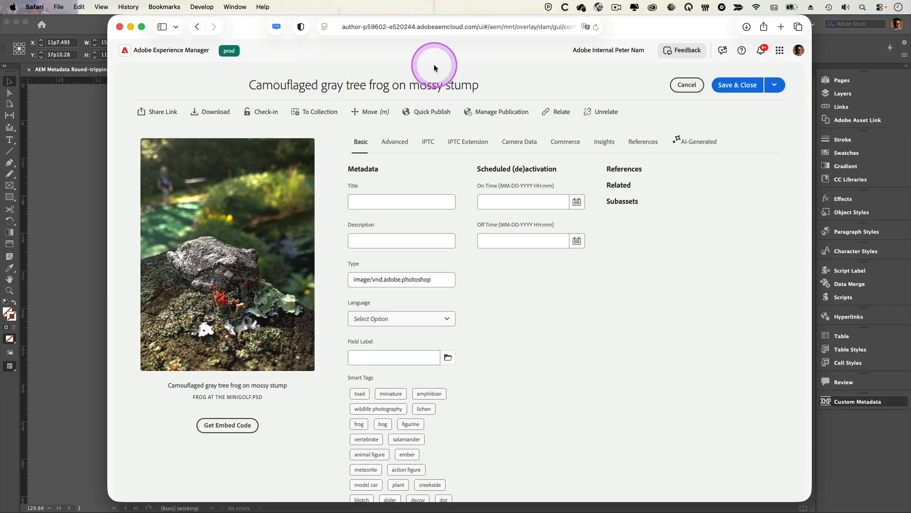
{"action": "left_click", "coordinate": [737, 85]}
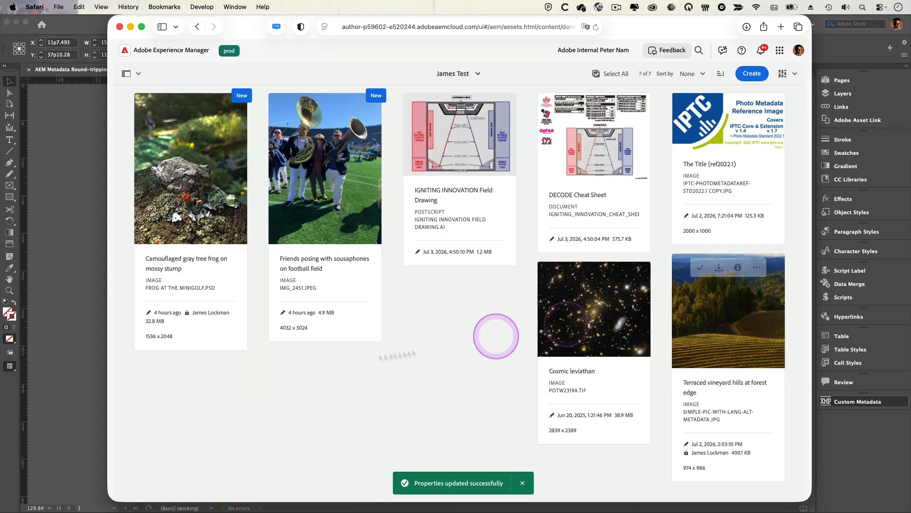
Review the Basic, Advanced and IPTC properties of IMG_2451.jpeg, and leave them without saving
{"action": "mouse_move", "coordinate": [332, 183]}
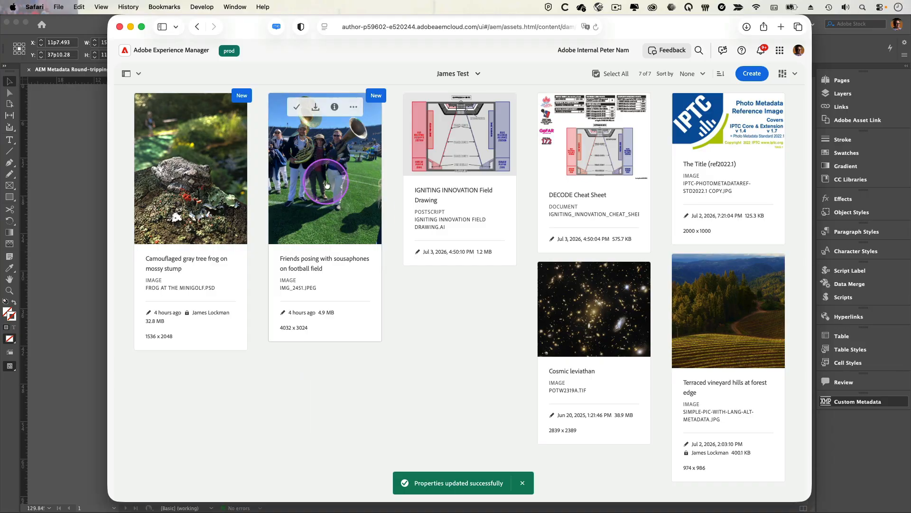
{"action": "left_click", "coordinate": [336, 106]}
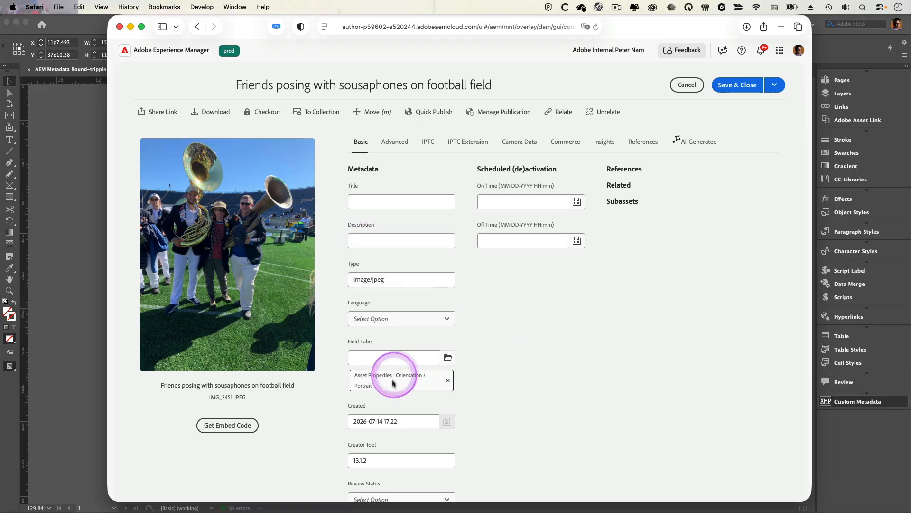
{"action": "scroll", "coordinate": [551, 363], "scroll_direction": "down", "scroll_amount": 5}
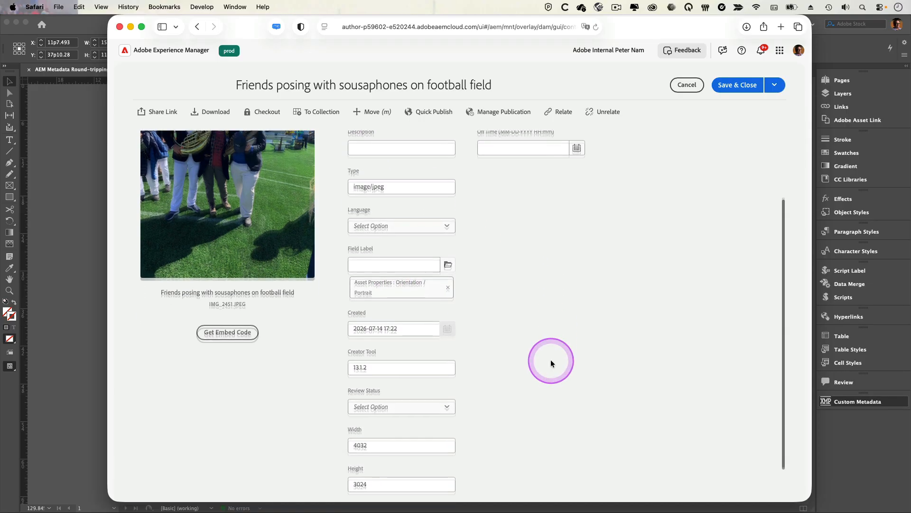
{"action": "scroll", "coordinate": [550, 363], "scroll_direction": "up", "scroll_amount": 5}
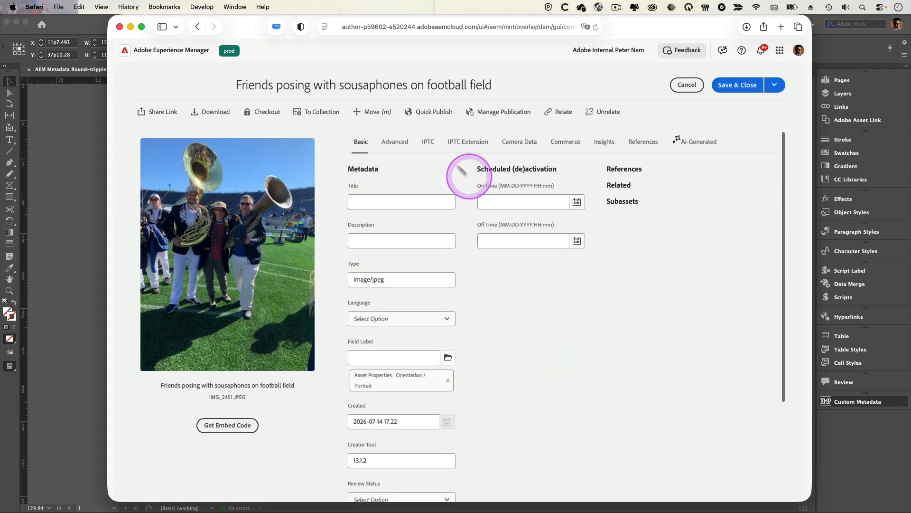
{"action": "left_click", "coordinate": [404, 144]}
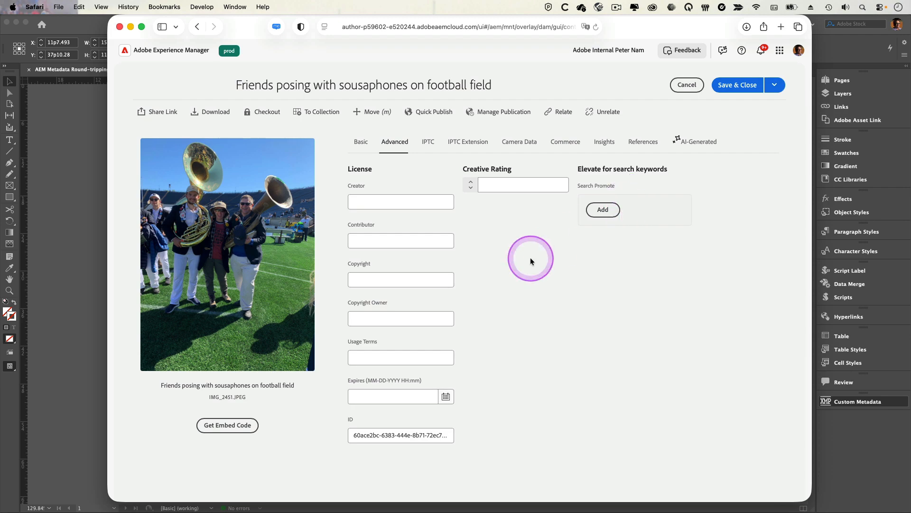
{"action": "left_click", "coordinate": [430, 144]}
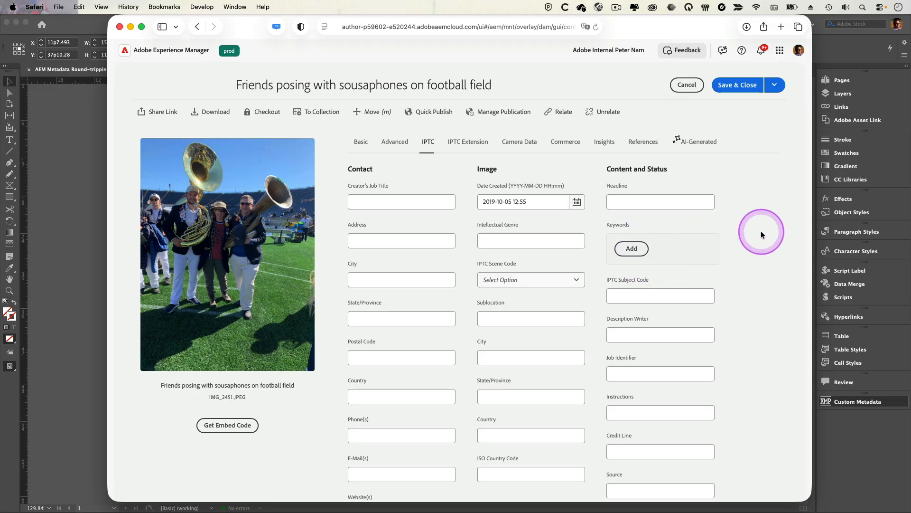
{"action": "left_click", "coordinate": [692, 85]}
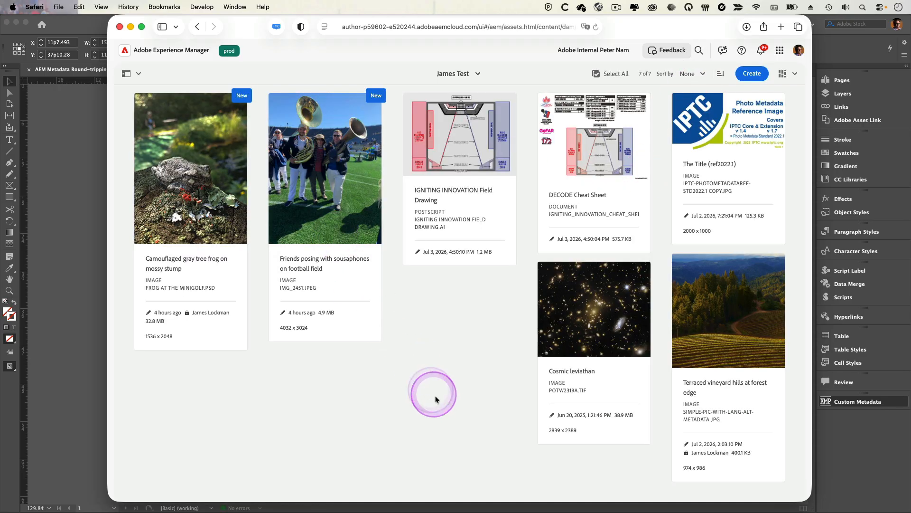
Switch to InDesign, promote the sousaphone photo's AI Title to its dc:title field and commit the change
{"action": "key", "text": "super+Tab"}
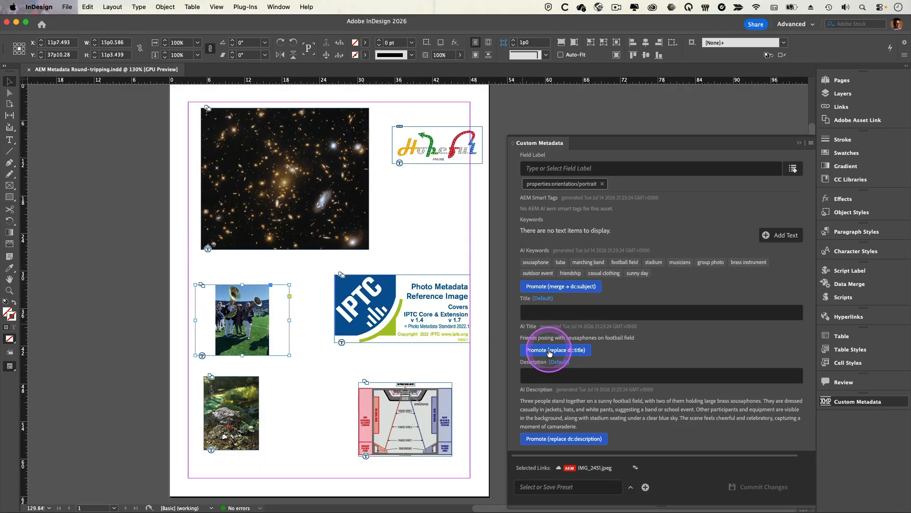
{"action": "left_click", "coordinate": [575, 351]}
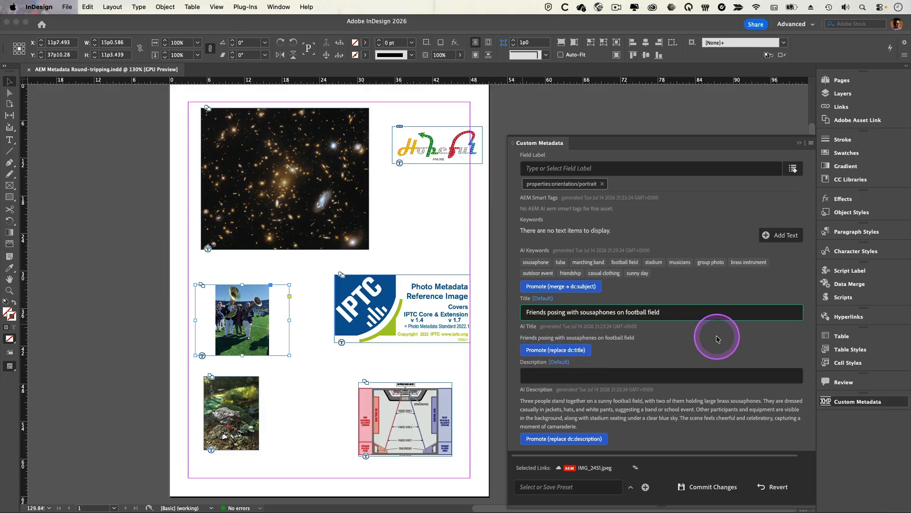
{"action": "left_click", "coordinate": [698, 487]}
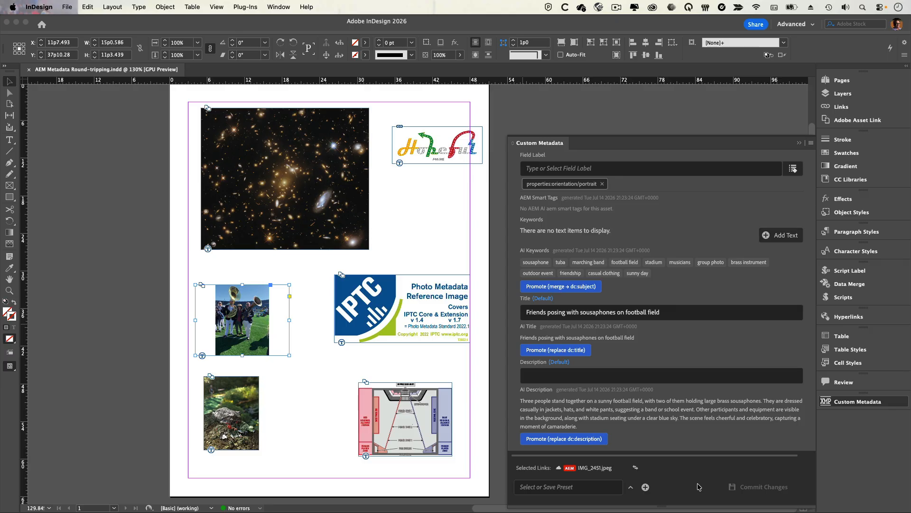
Switch to Adobe Experience Manager in Safari and check the Title in the properties of IMG_2451.jpeg
{"action": "key", "text": "super+Tab"}
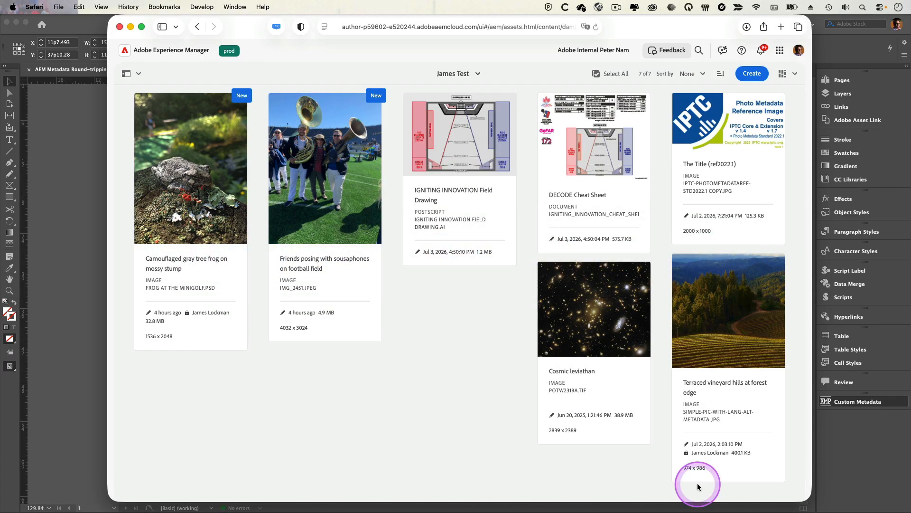
{"action": "mouse_move", "coordinate": [365, 110]}
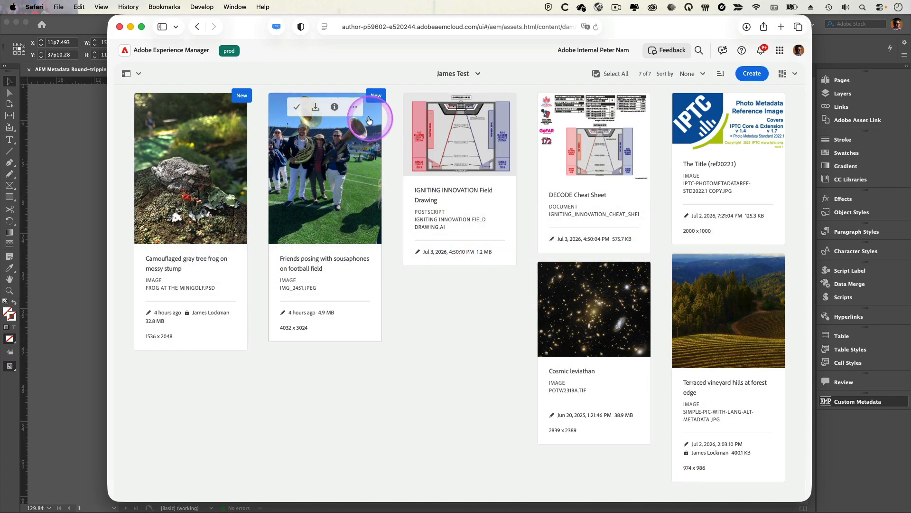
{"action": "left_click", "coordinate": [335, 109]}
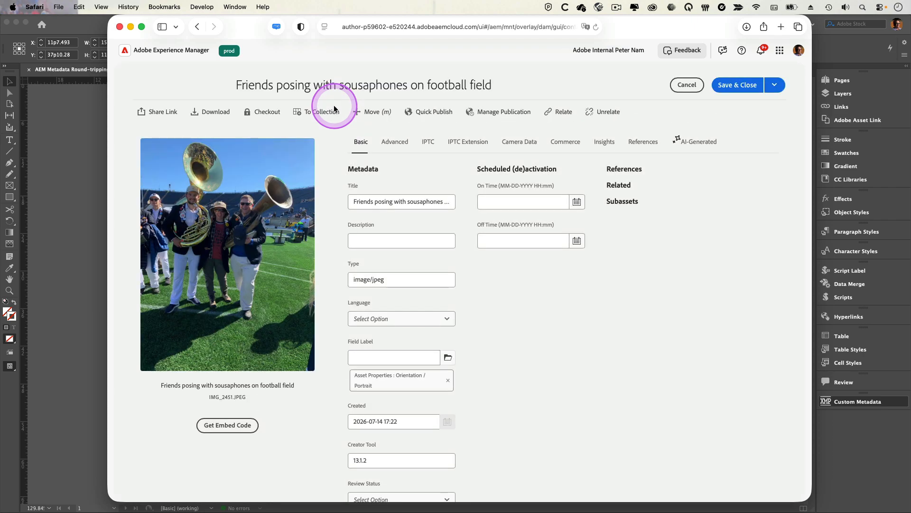
{"action": "left_click_drag", "start_coordinate": [375, 199], "coordinate": [456, 199]}
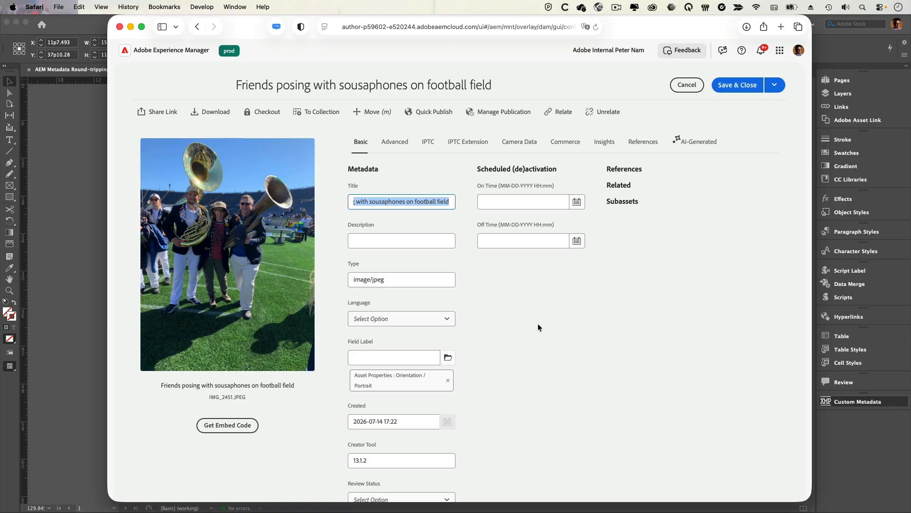
Set the asset's Description to "People smiling with tubas" and save and close its properties
{"action": "left_click", "coordinate": [379, 241]}
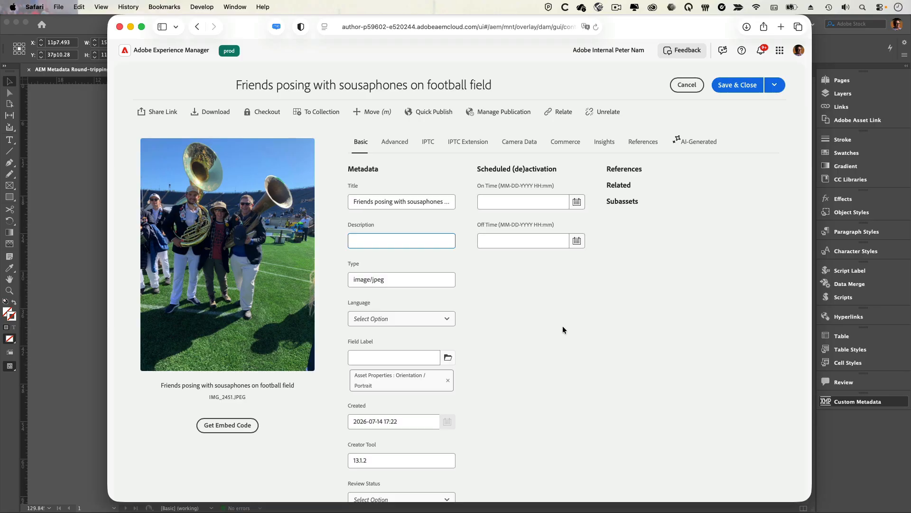
{"action": "type", "text": "People smiling"}
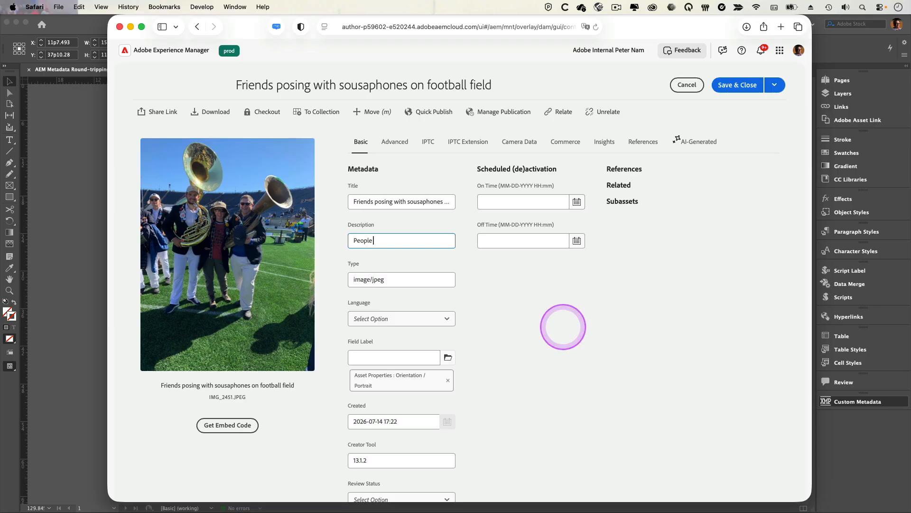
{"action": "type", "text": " with tubas"}
{"action": "left_click", "coordinate": [747, 87]}
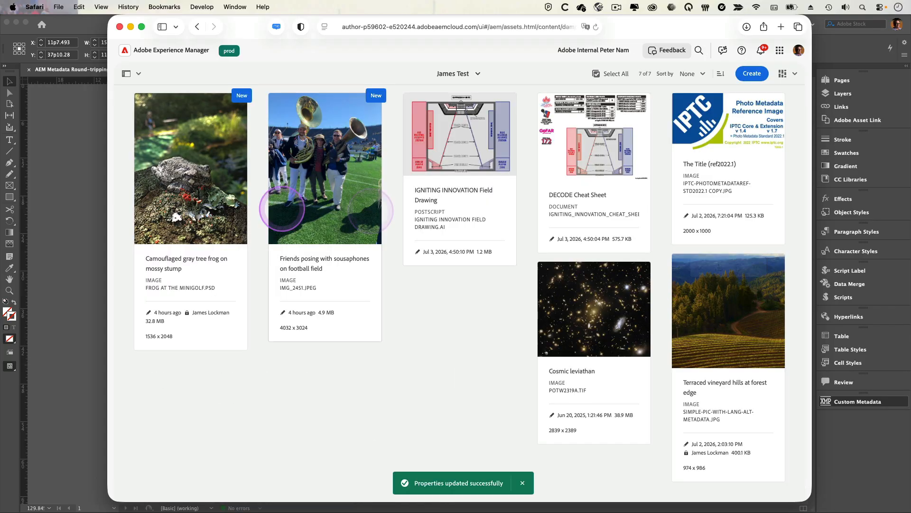
Return to InDesign and check the sousaphone photo's Description in Custom Metadata
{"action": "left_click", "coordinate": [79, 187]}
{"action": "left_click", "coordinate": [292, 327]}
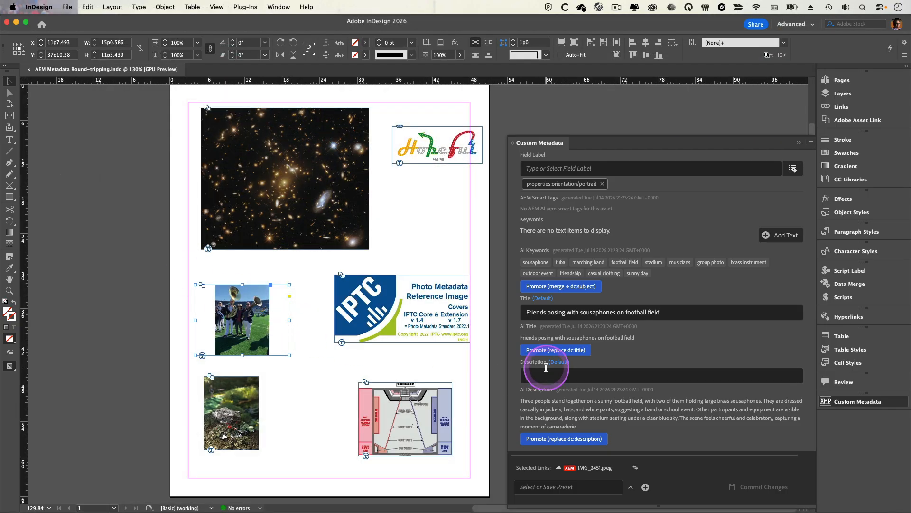
{"action": "left_click", "coordinate": [588, 377]}
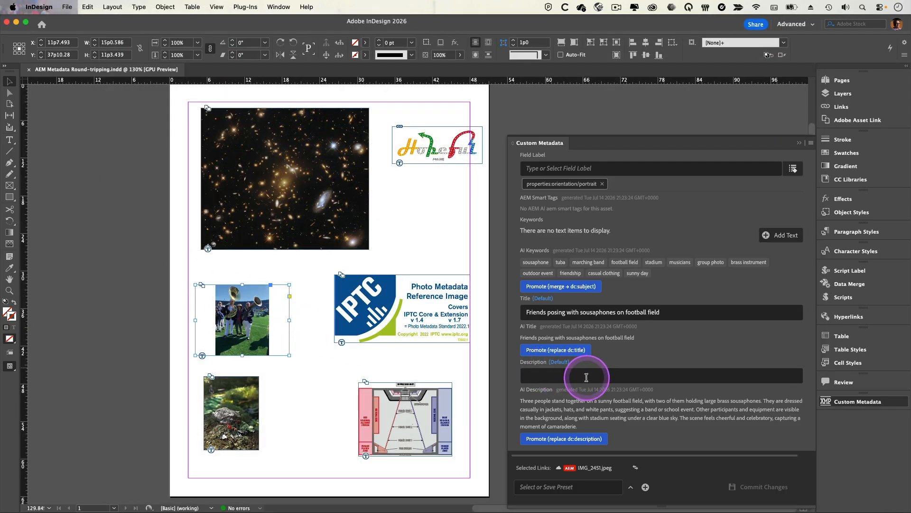
{"action": "left_click", "coordinate": [612, 376]}
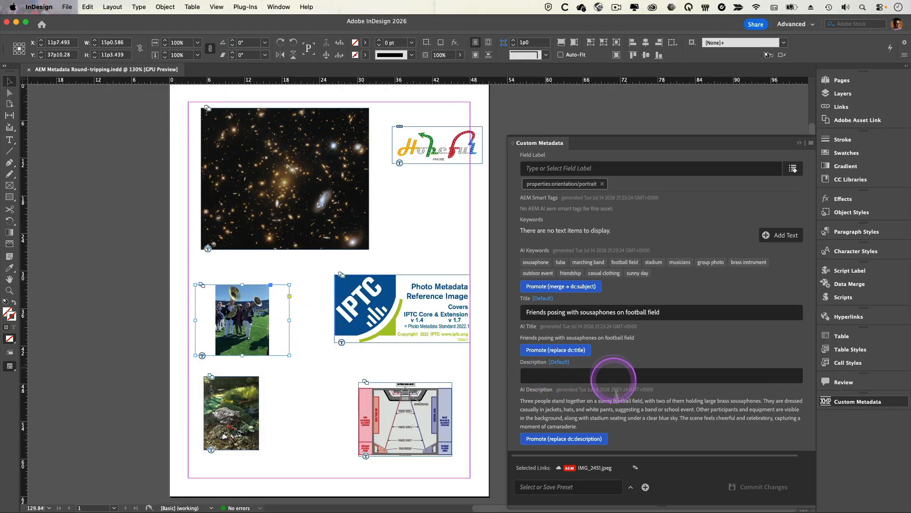
{"action": "left_click", "coordinate": [636, 469]}
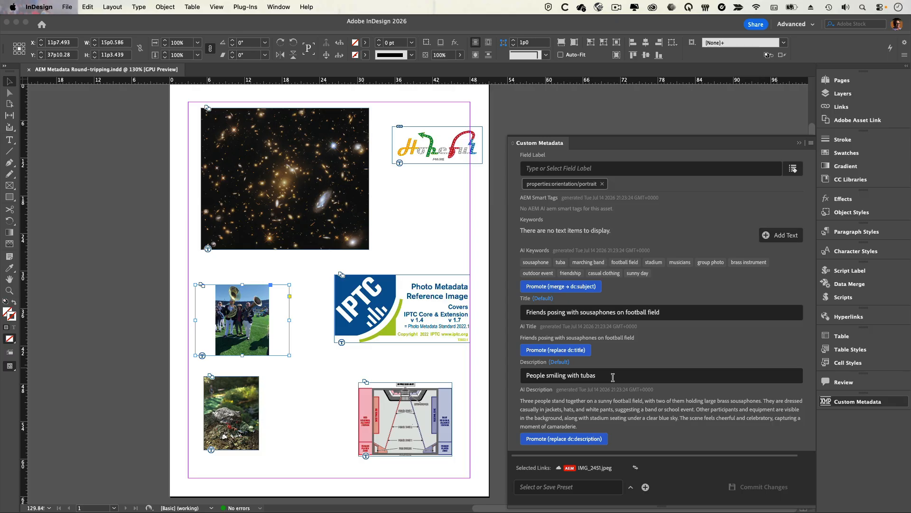
Check out IMG_2451.jpeg through Adobe Asset Link and dismiss the file-opening error
{"action": "left_click", "coordinate": [851, 121]}
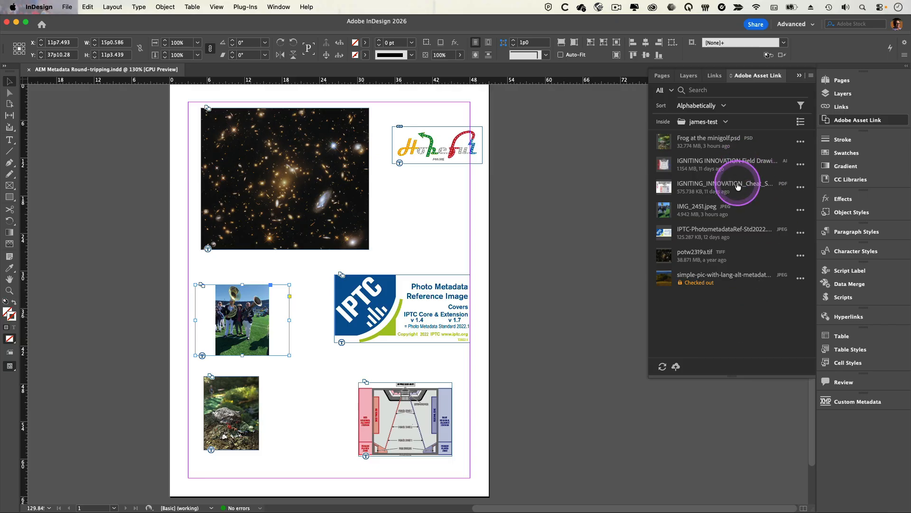
{"action": "left_click", "coordinate": [800, 210]}
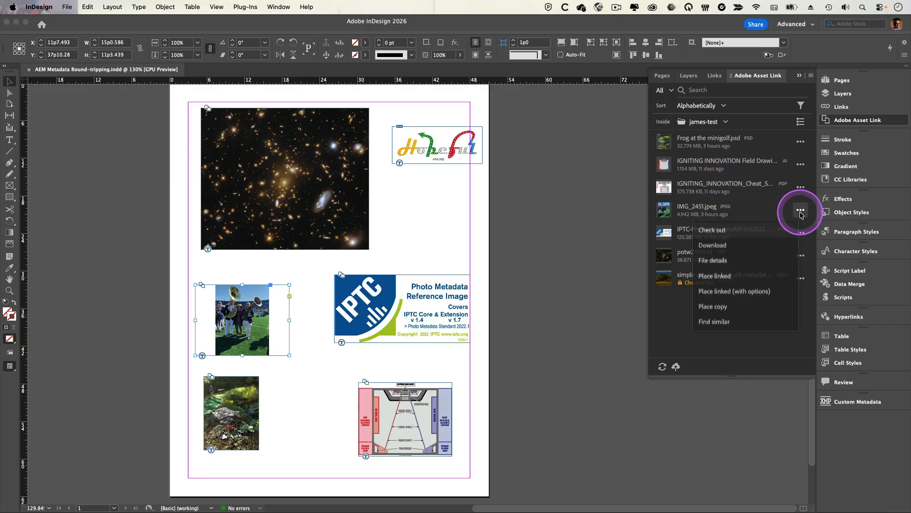
{"action": "left_click", "coordinate": [725, 230]}
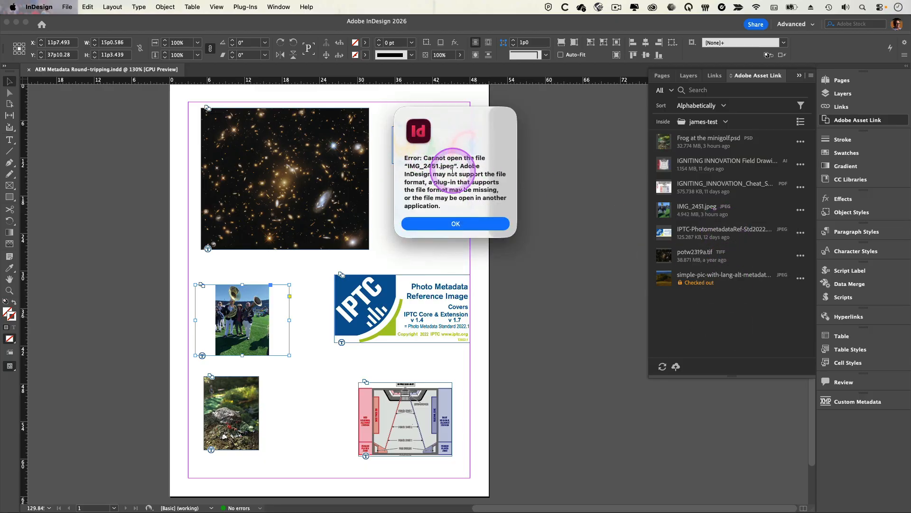
{"action": "left_click", "coordinate": [475, 225]}
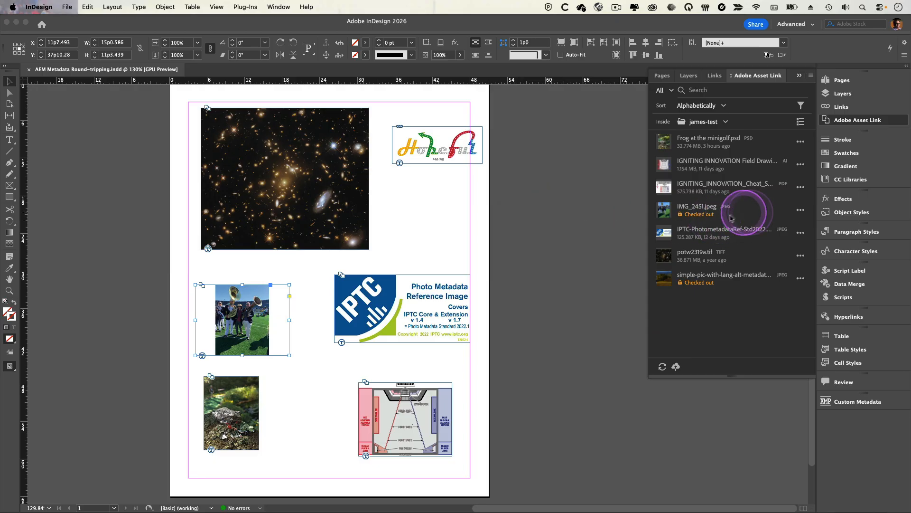
Select the sousaphone photo and review its AEM Test fields in Custom Metadata
{"action": "left_click", "coordinate": [444, 211]}
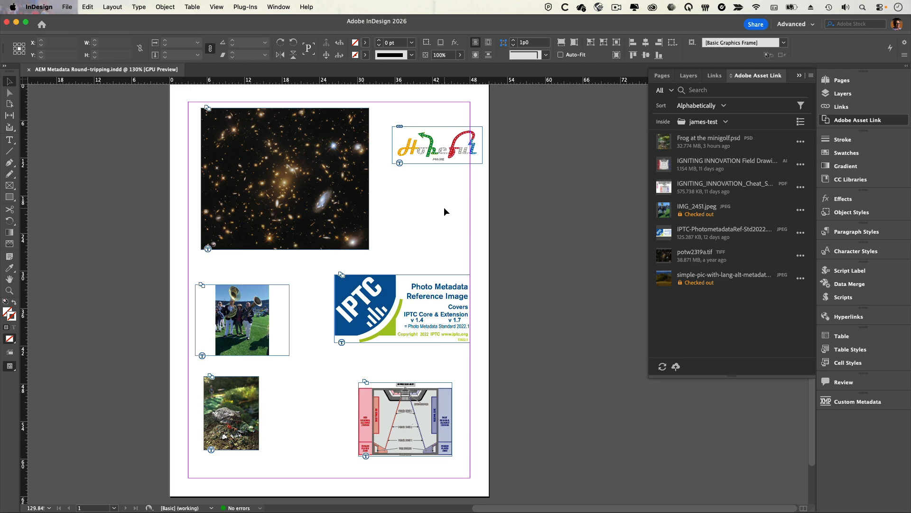
{"action": "left_click", "coordinate": [257, 300]}
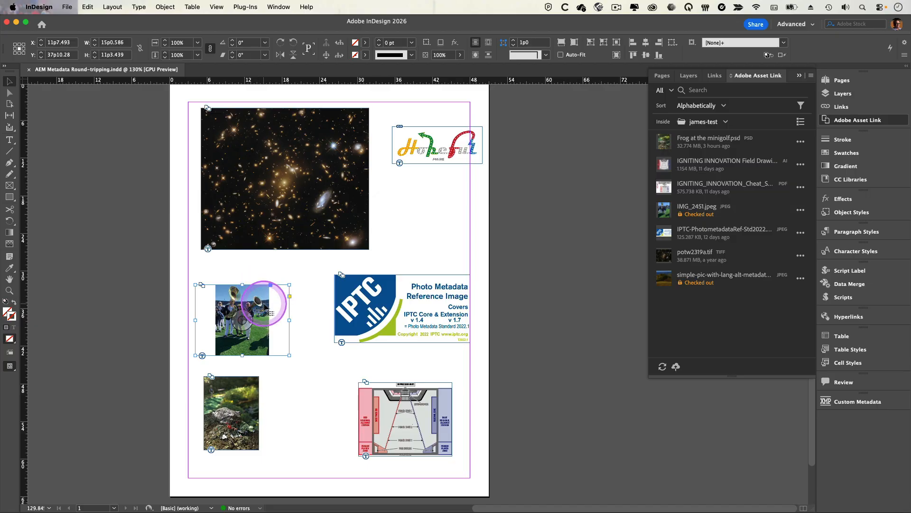
{"action": "left_click", "coordinate": [845, 401]}
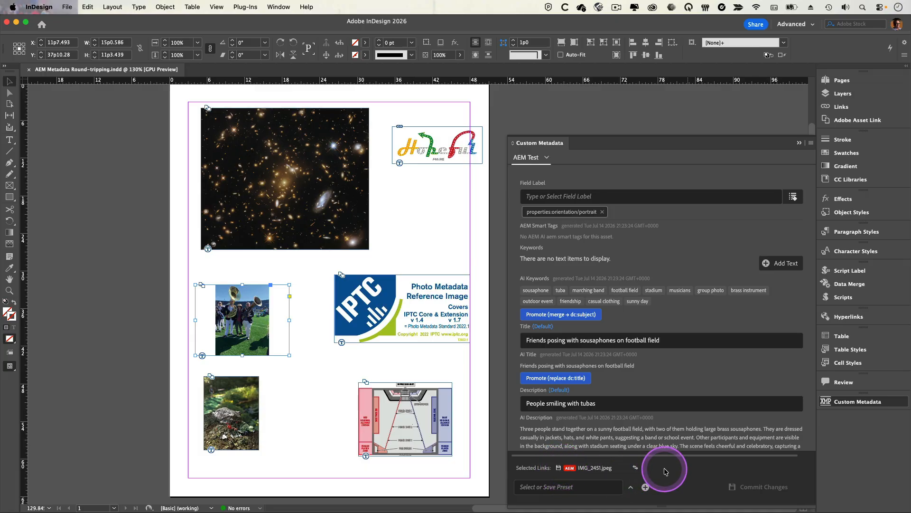
{"action": "scroll", "coordinate": [677, 383], "scroll_direction": "down", "scroll_amount": 1}
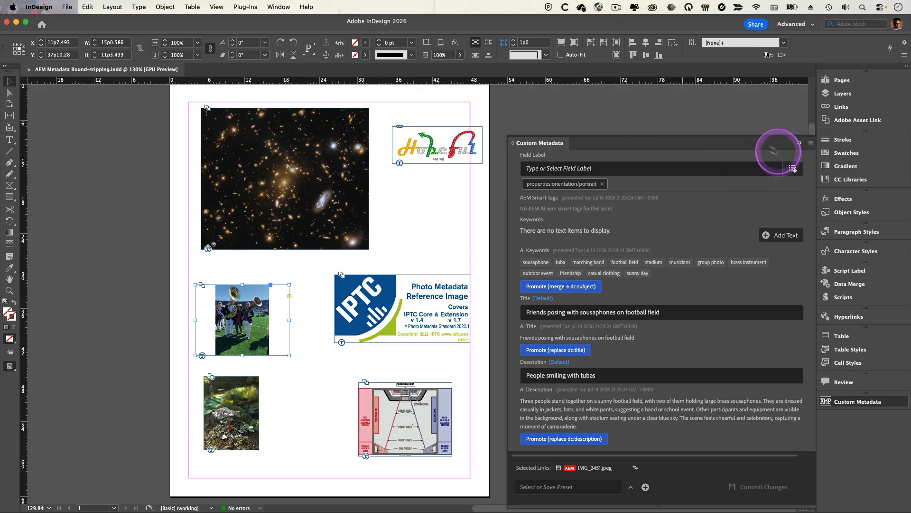
{"action": "left_click", "coordinate": [545, 141]}
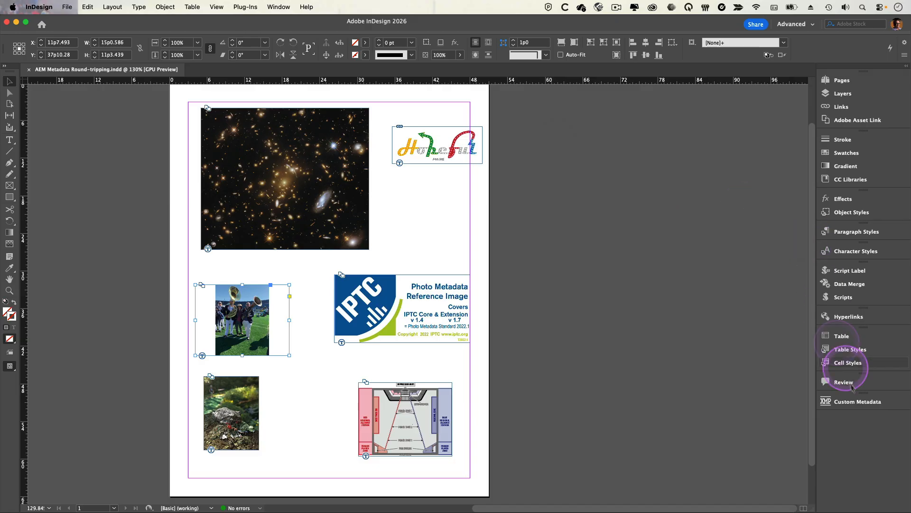
{"action": "left_click", "coordinate": [851, 401]}
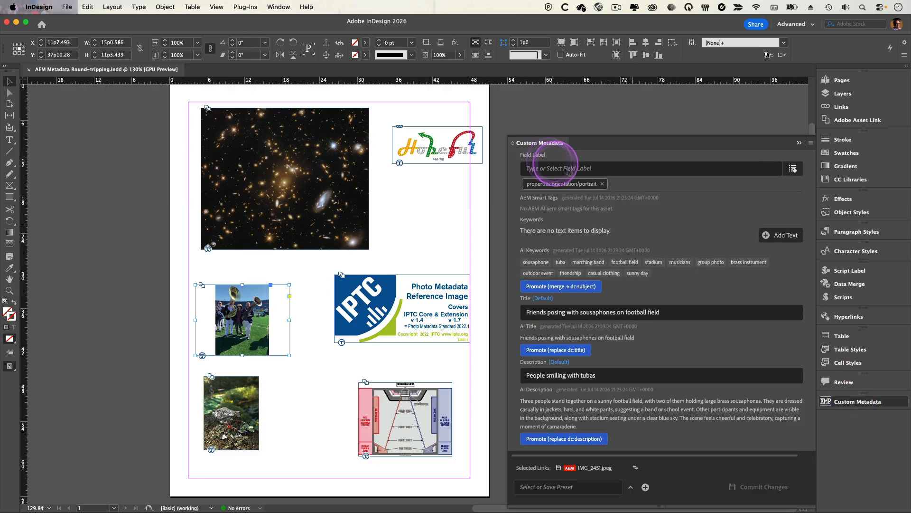
Switch Custom Metadata to the IPTC photo all schema and expand the language alternatives for Alt Text (Accessibility)
{"action": "left_click", "coordinate": [534, 158]}
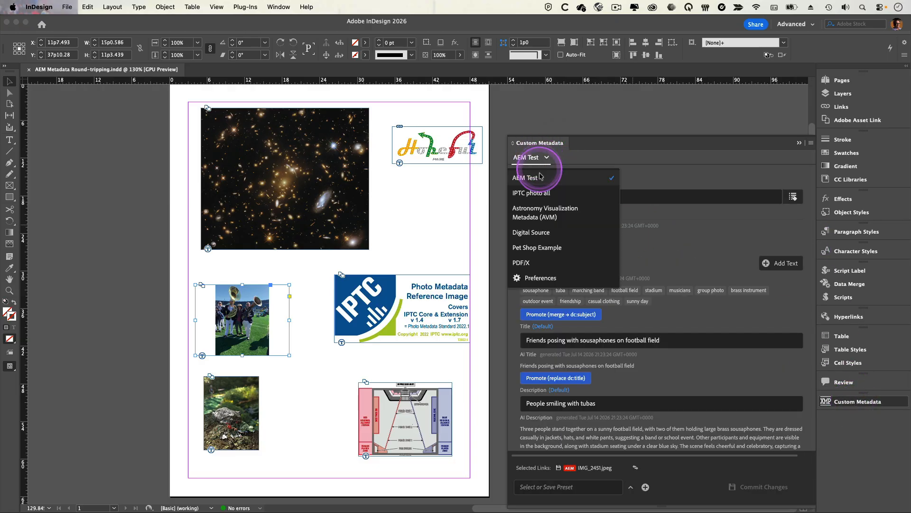
{"action": "left_click", "coordinate": [534, 194]}
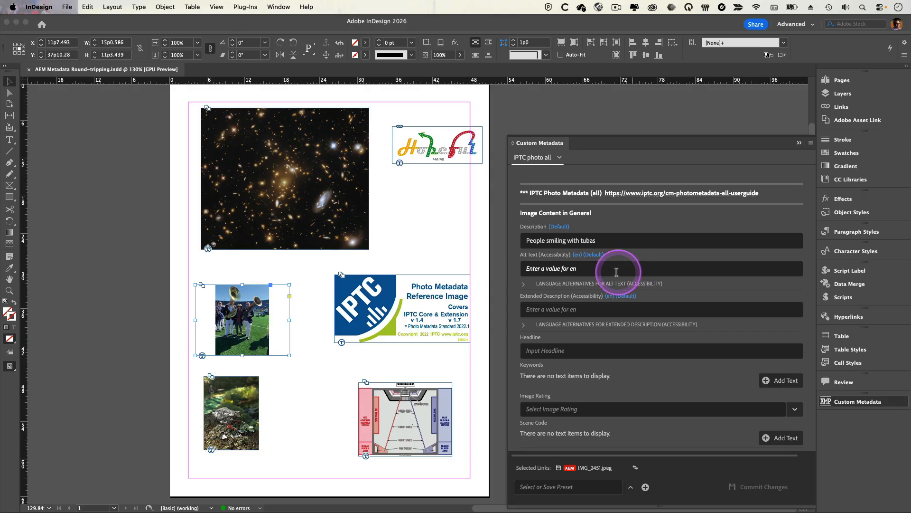
{"action": "left_click", "coordinate": [525, 284]}
Copy the Description "People smiling with tubas" into the default English Alt Text of the sousaphone photo
{"action": "left_click", "coordinate": [631, 268]}
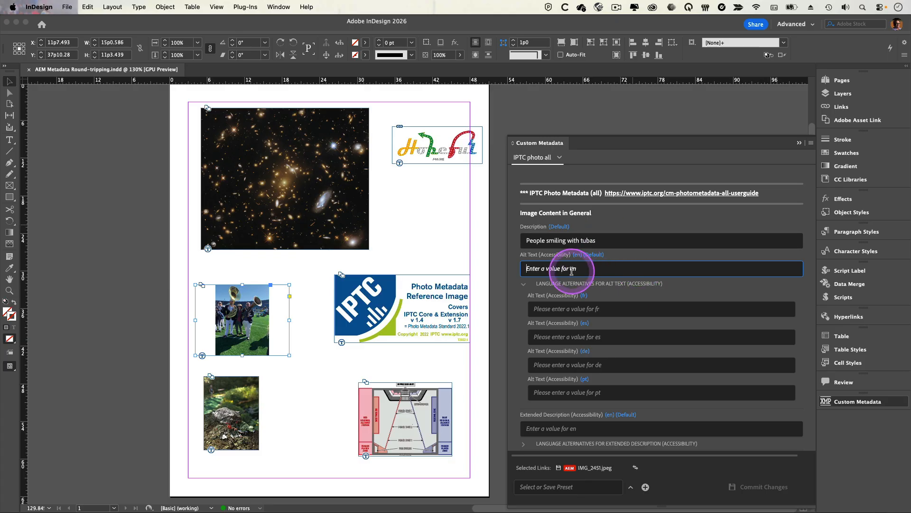
{"action": "left_click_drag", "start_coordinate": [609, 240], "coordinate": [517, 240]}
{"action": "key", "text": "super+c"}
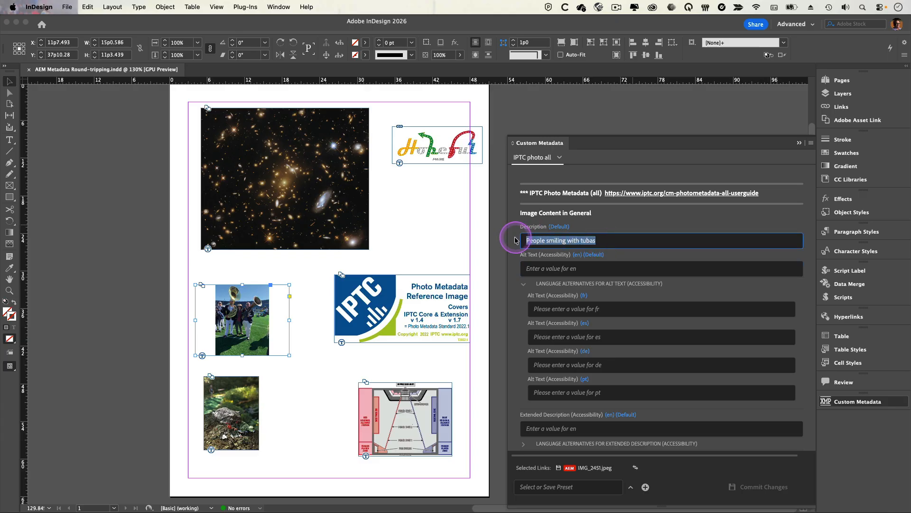
{"action": "left_click", "coordinate": [576, 269]}
{"action": "key", "text": "super+v"}
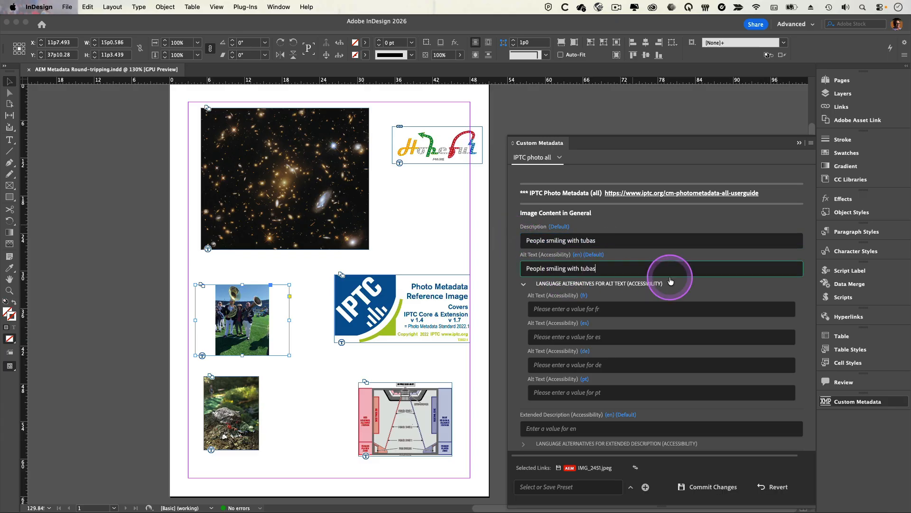
Set the French alt text to "French" and the Spanish one to "Spanish", and commit the metadata changes
{"action": "left_click", "coordinate": [632, 309]}
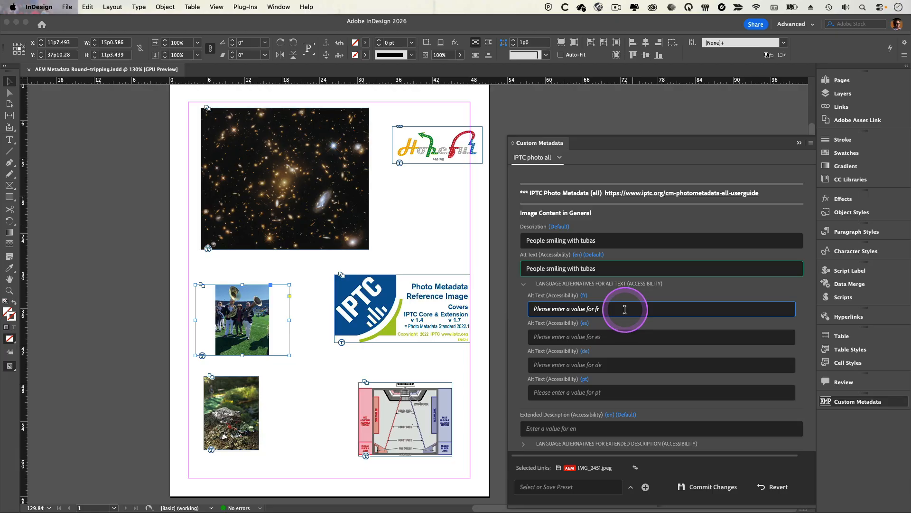
{"action": "type", "text": "French"}
{"action": "key", "text": "Tab"}
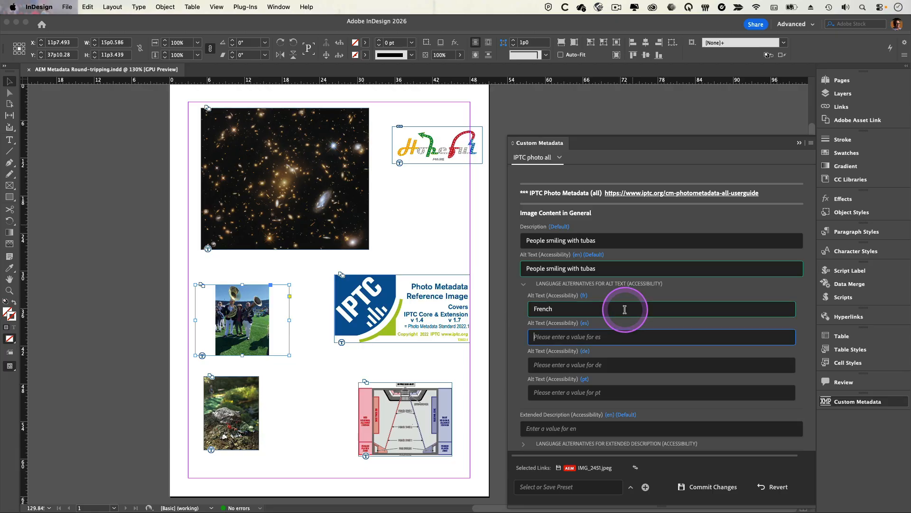
{"action": "type", "text": "Spanish"}
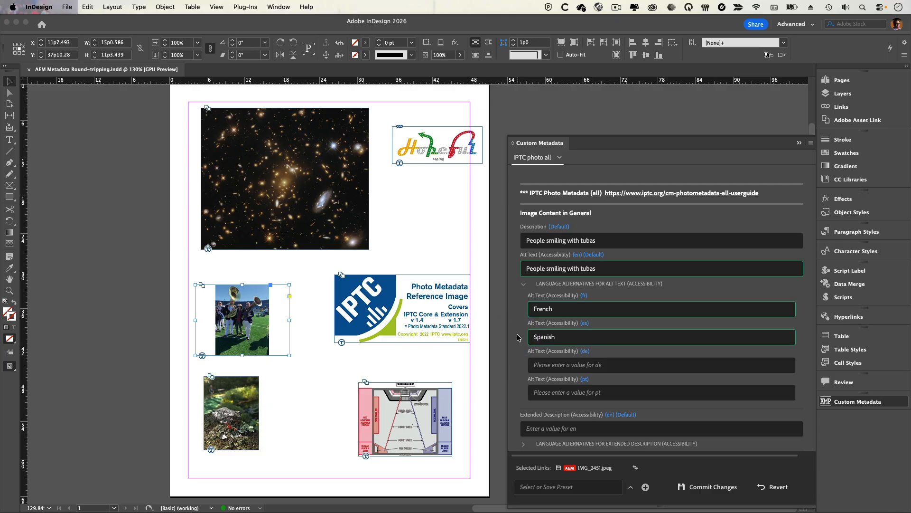
{"action": "left_click", "coordinate": [714, 486]}
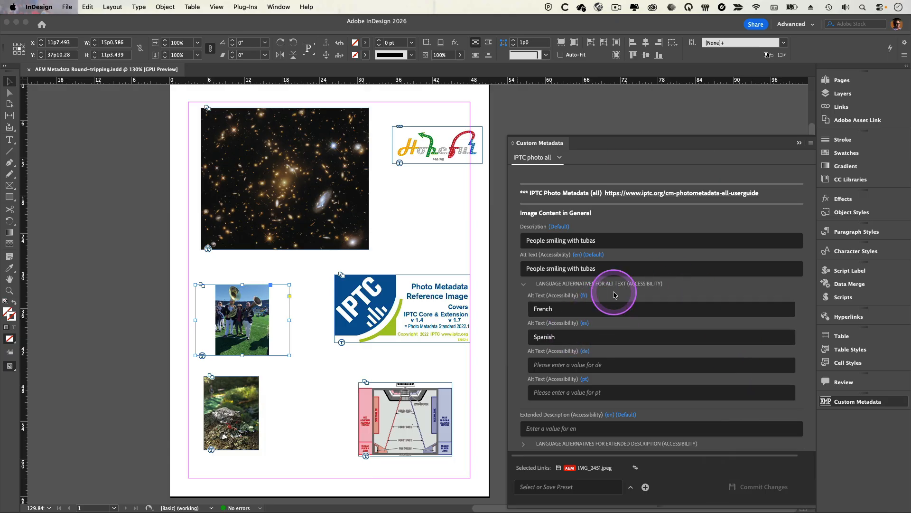
Review the committed alt text entries, then deselect and reselect the sousaphone photo to recheck its metadata
{"action": "left_click", "coordinate": [607, 269]}
{"action": "left_click_drag", "start_coordinate": [607, 269], "coordinate": [537, 268]}
{"action": "left_click", "coordinate": [540, 269]}
{"action": "left_click", "coordinate": [548, 269]}
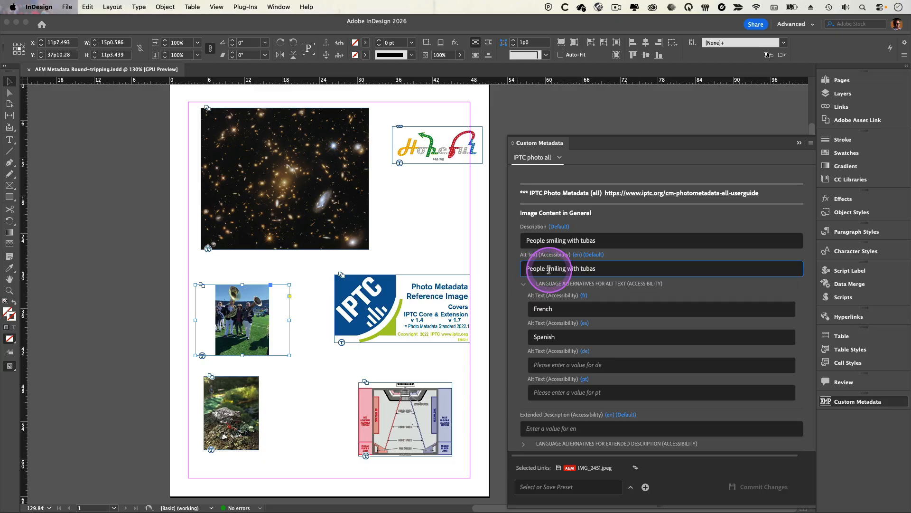
{"action": "left_click", "coordinate": [555, 309]}
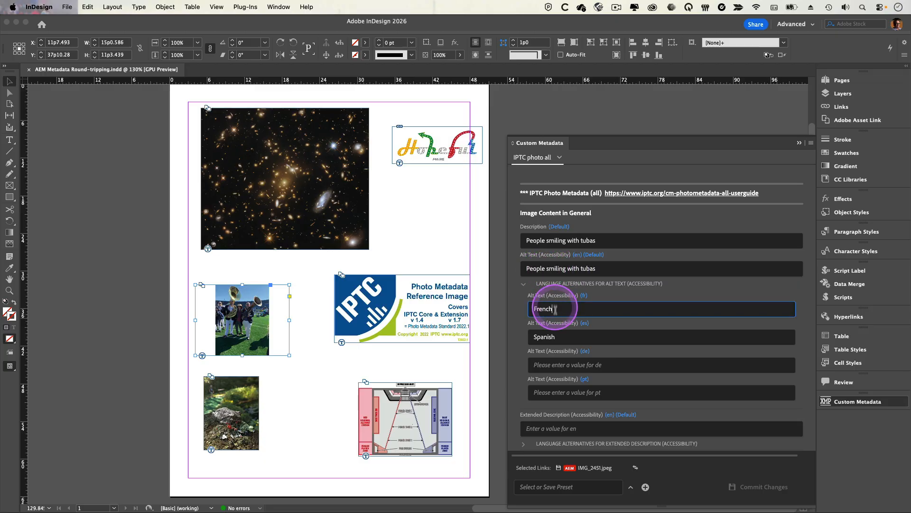
{"action": "left_click", "coordinate": [439, 235]}
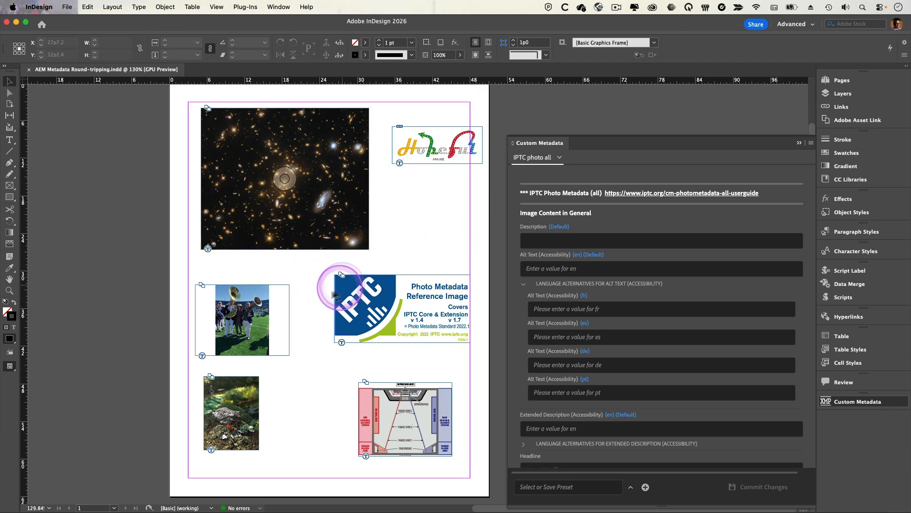
{"action": "left_click", "coordinate": [262, 302]}
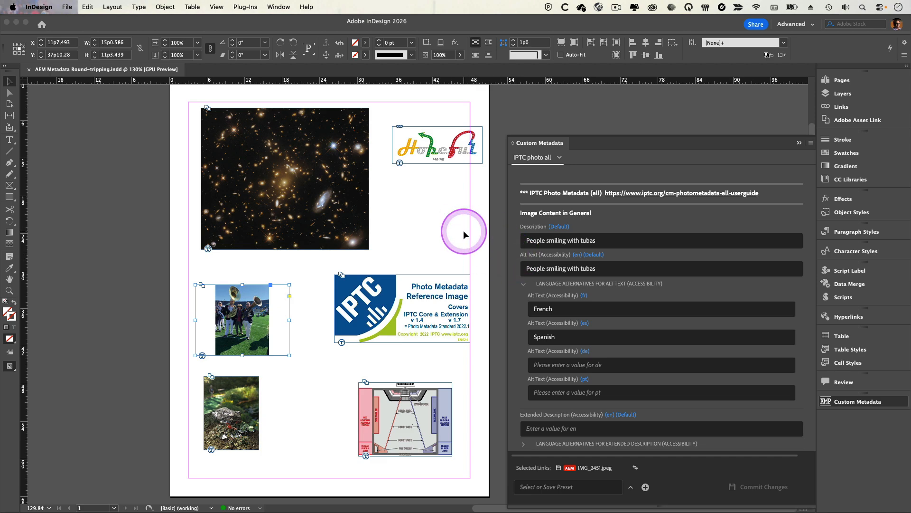
Select the placed robotics field drawing and check out IGNITING INNOVATION Field Drawing.ai through Adobe Asset Link
{"action": "left_click", "coordinate": [432, 402]}
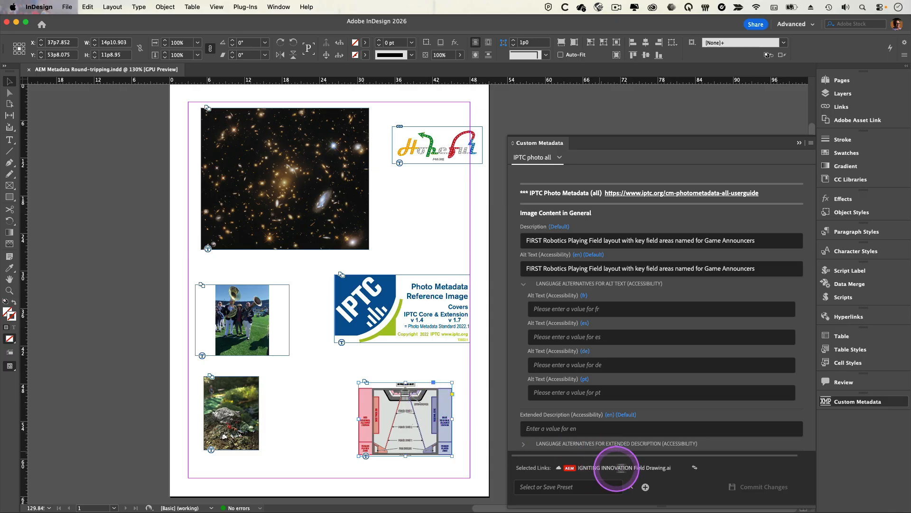
{"action": "left_click", "coordinate": [864, 119]}
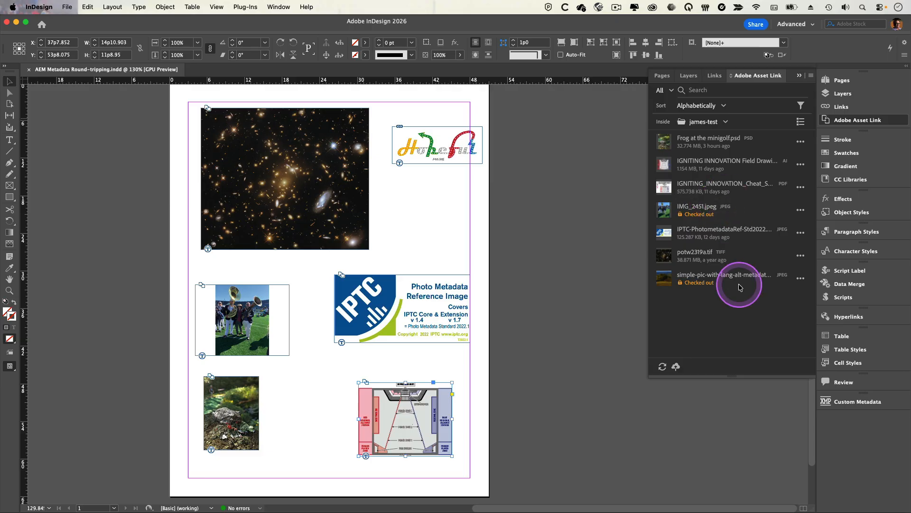
{"action": "left_click", "coordinate": [800, 165]}
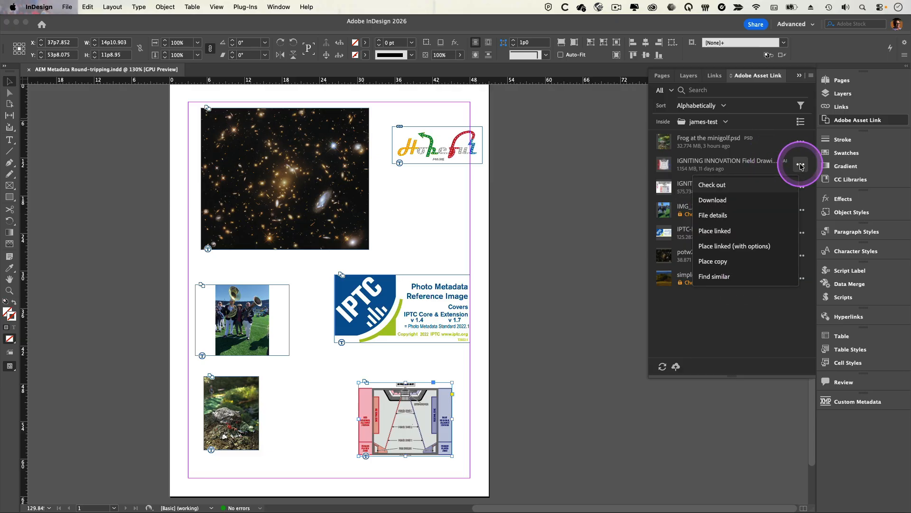
{"action": "left_click", "coordinate": [723, 185]}
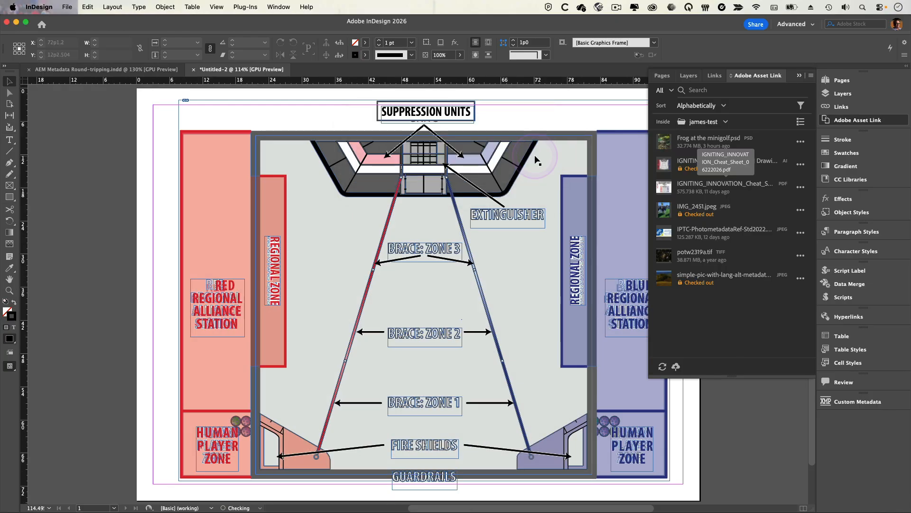
Close the converted field drawing document without saving it
{"action": "left_click", "coordinate": [193, 69]}
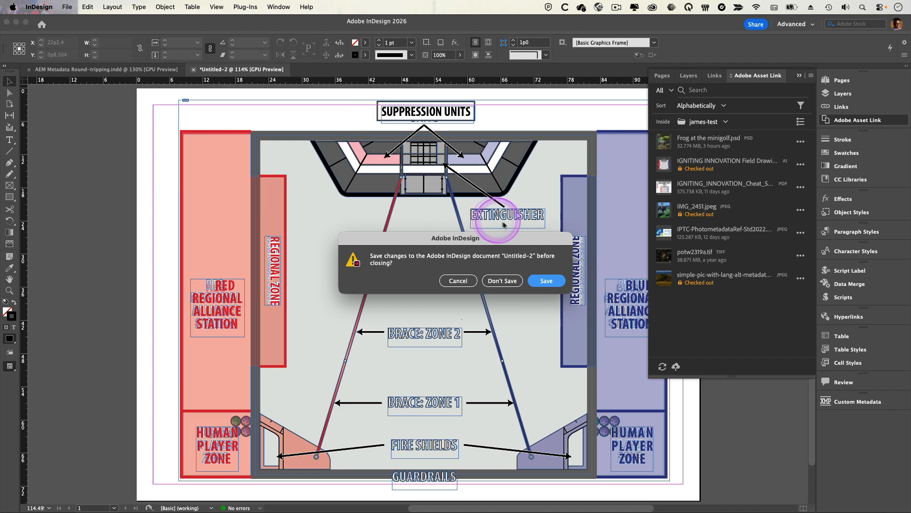
{"action": "left_click", "coordinate": [512, 281]}
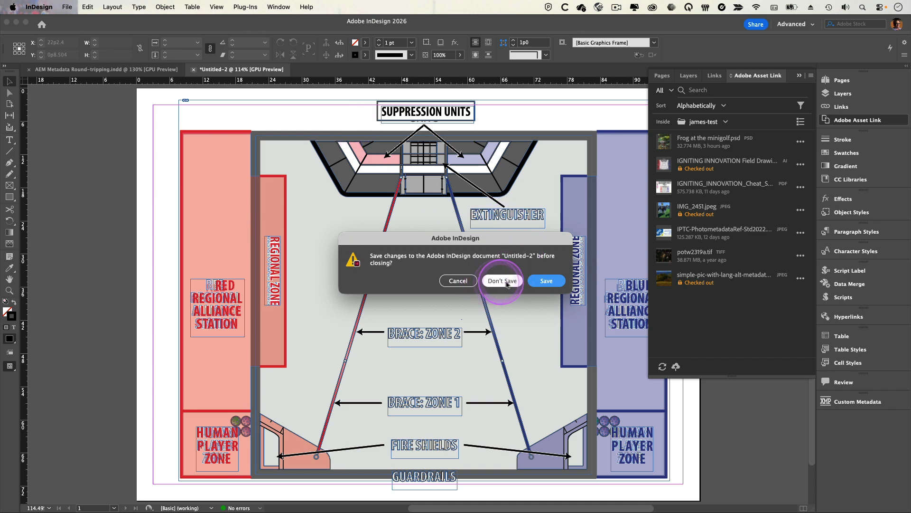
{"action": "left_click", "coordinate": [506, 282]}
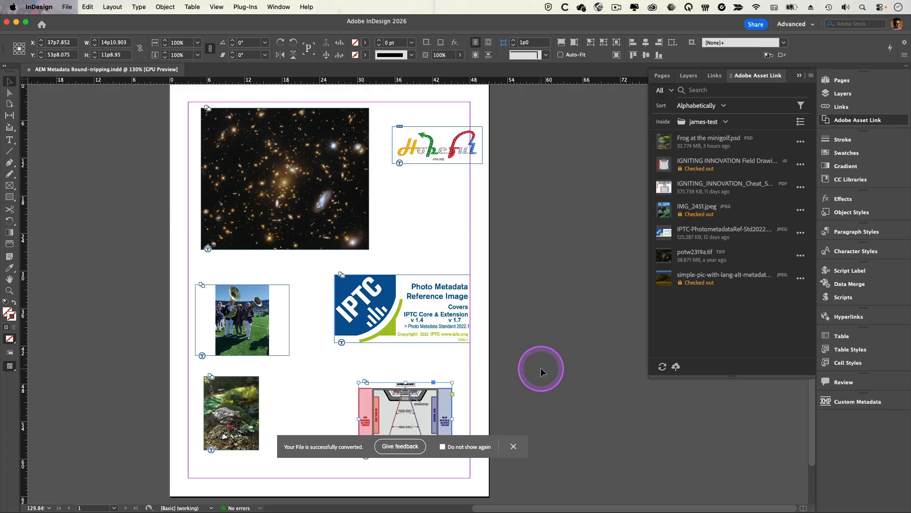
Reselect the placed field drawing and examine its link information
{"action": "left_click", "coordinate": [442, 208]}
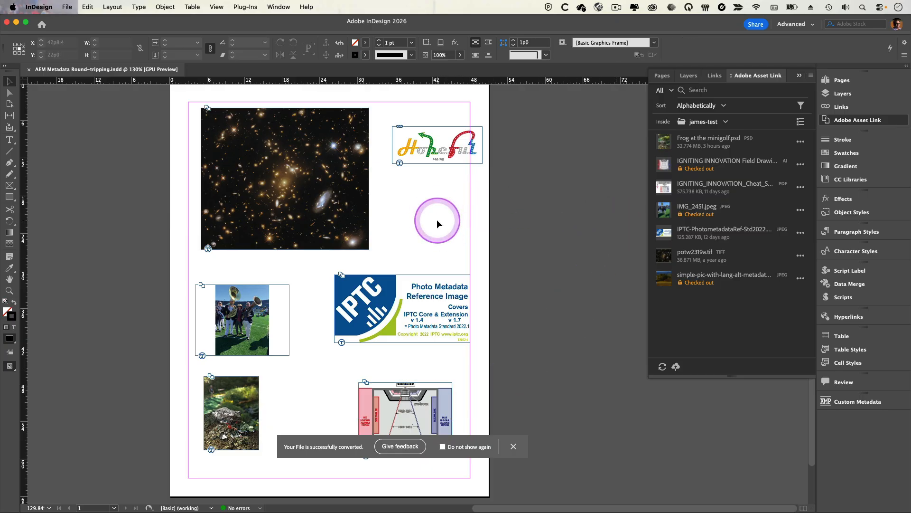
{"action": "left_click", "coordinate": [417, 388]}
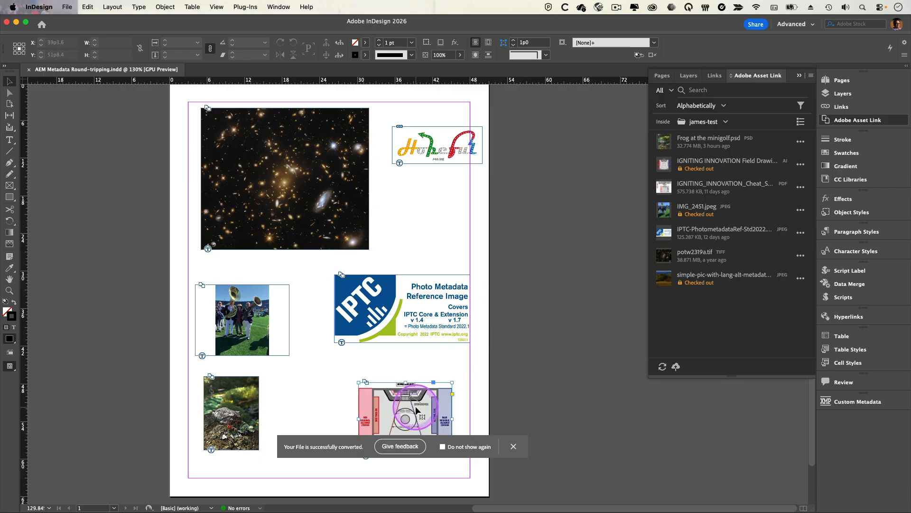
{"action": "left_click", "coordinate": [842, 105]}
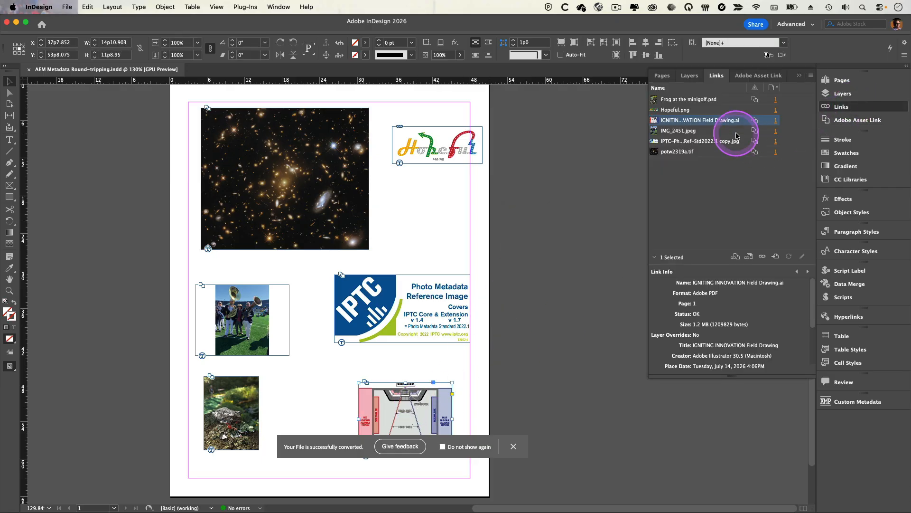
Try to open the checked-out IGNITING INNOVATION Field Drawing.ai from Adobe Asset Link and dismiss the error
{"action": "left_click", "coordinate": [850, 121]}
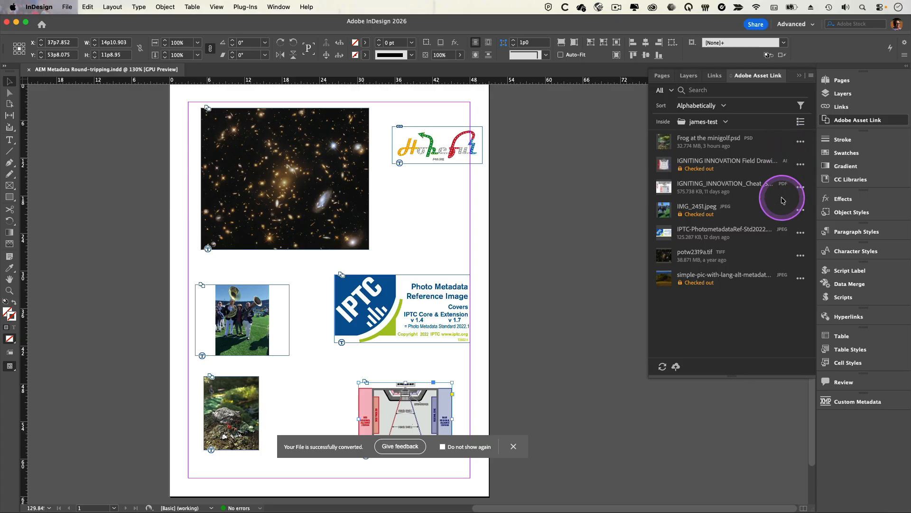
{"action": "left_click", "coordinate": [801, 164]}
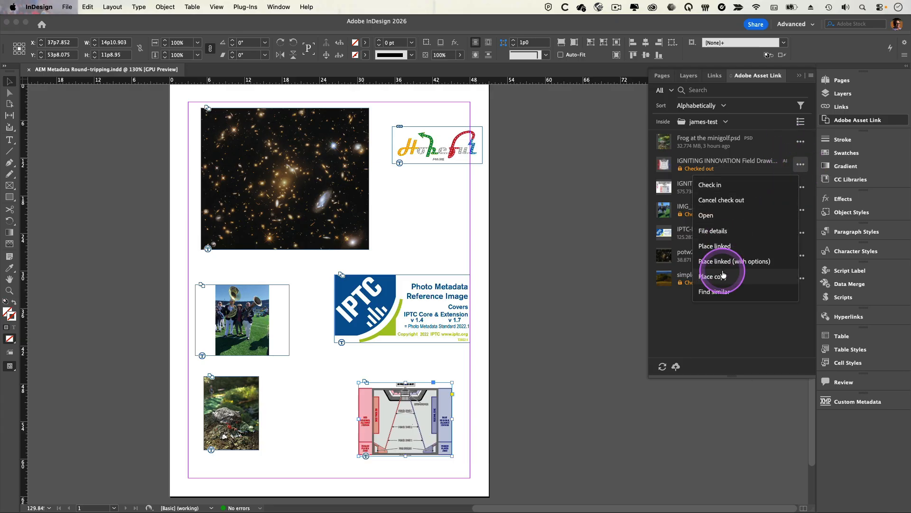
{"action": "left_click", "coordinate": [712, 216]}
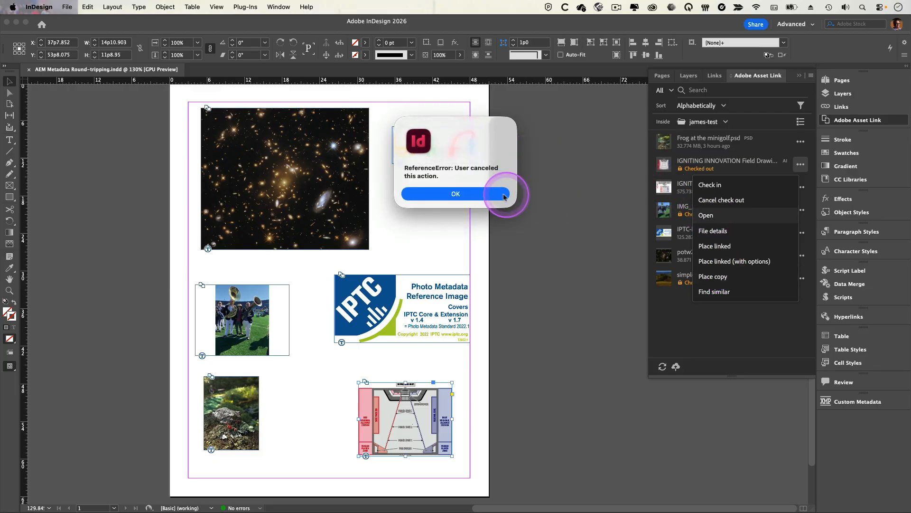
{"action": "left_click", "coordinate": [503, 193]}
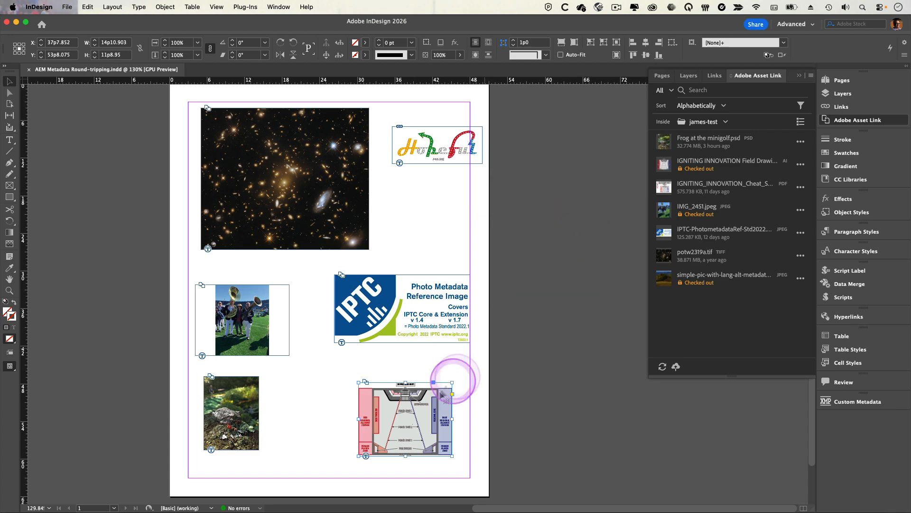
{"action": "right_click", "coordinate": [424, 403]}
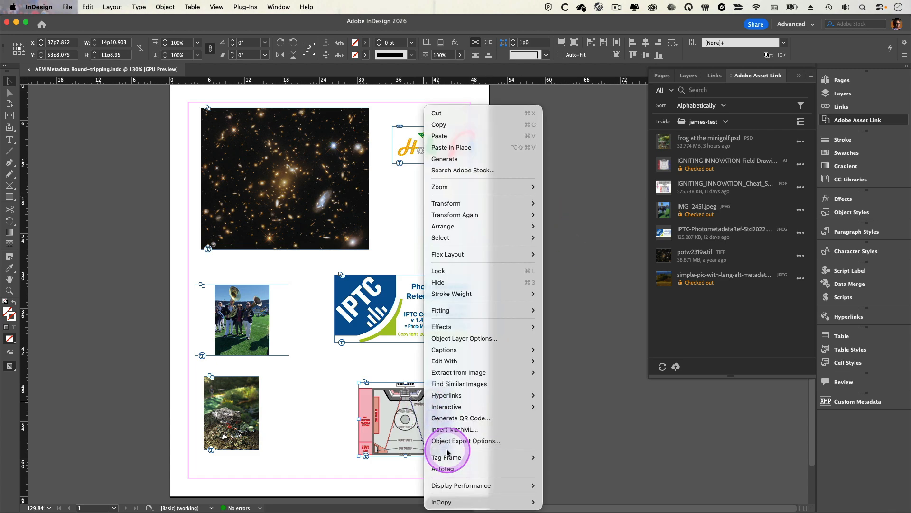
{"action": "mouse_move", "coordinate": [448, 484]}
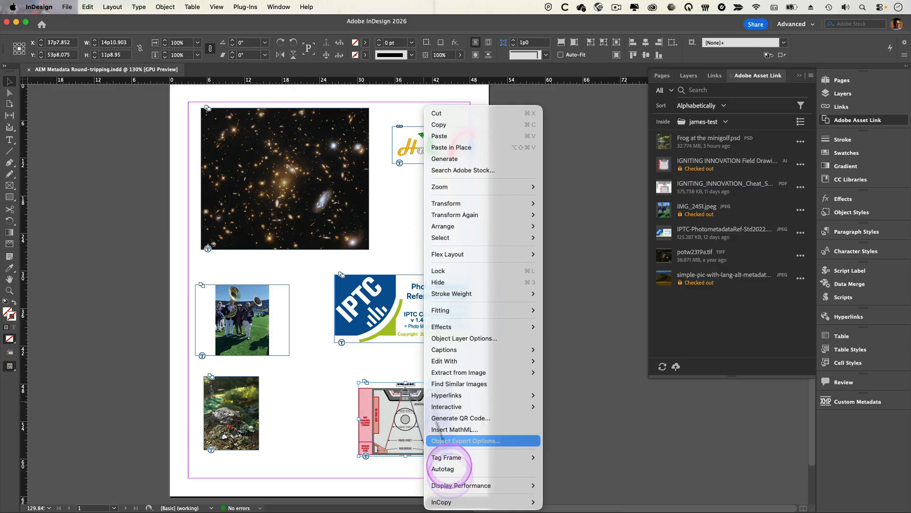
{"action": "left_click", "coordinate": [394, 363]}
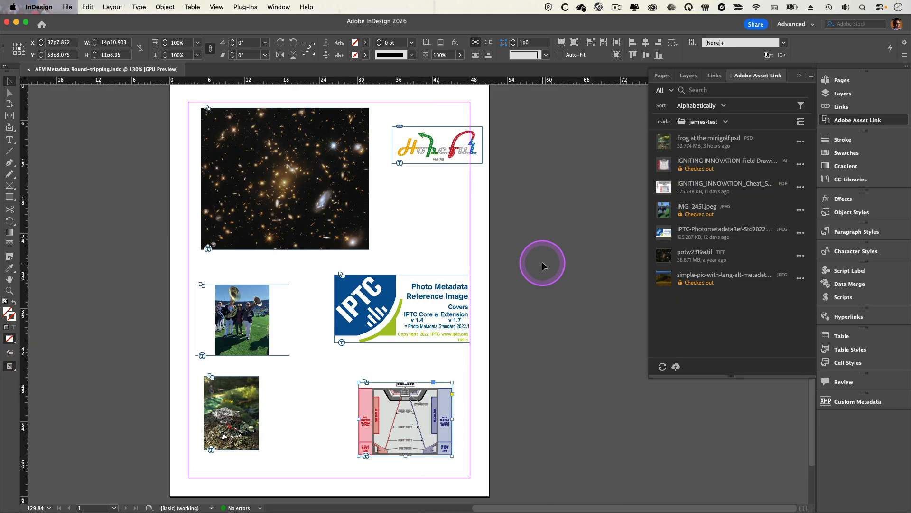
Switch to Illustrator, collapse the Custom Metadata panel and show Adobe Asset Link over the field drawing
{"action": "key", "text": "super+Tab"}
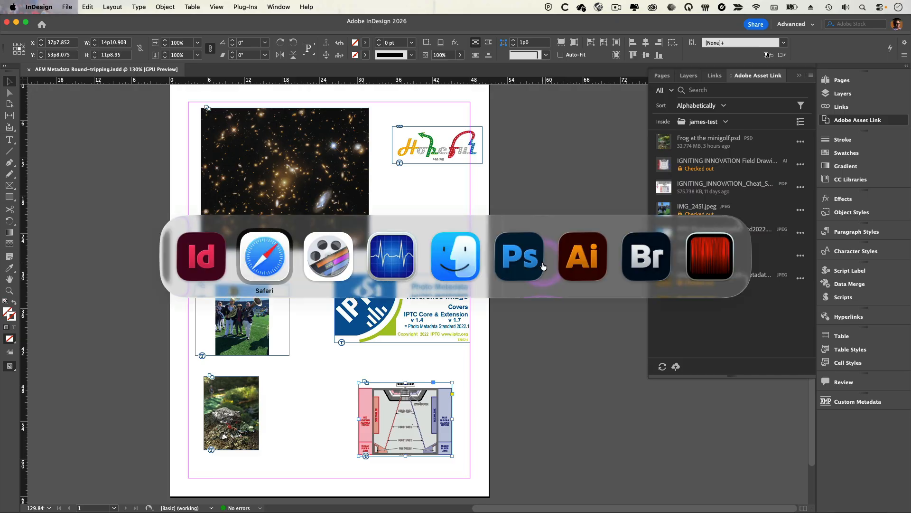
{"action": "left_click", "coordinate": [581, 259]}
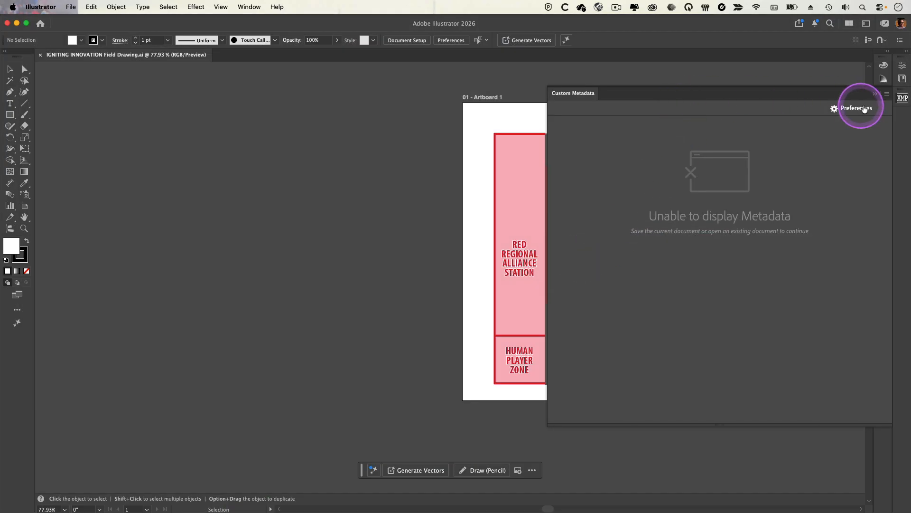
{"action": "left_click", "coordinate": [874, 94]}
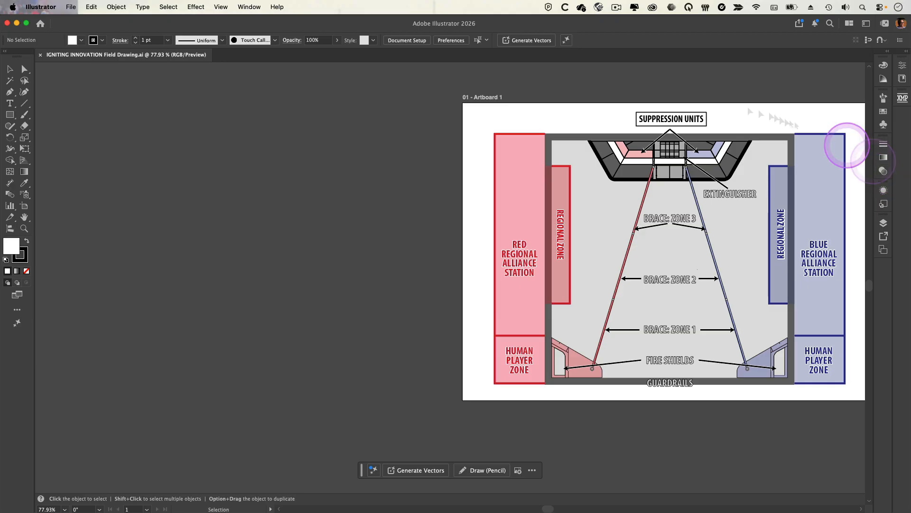
{"action": "left_click", "coordinate": [247, 6]}
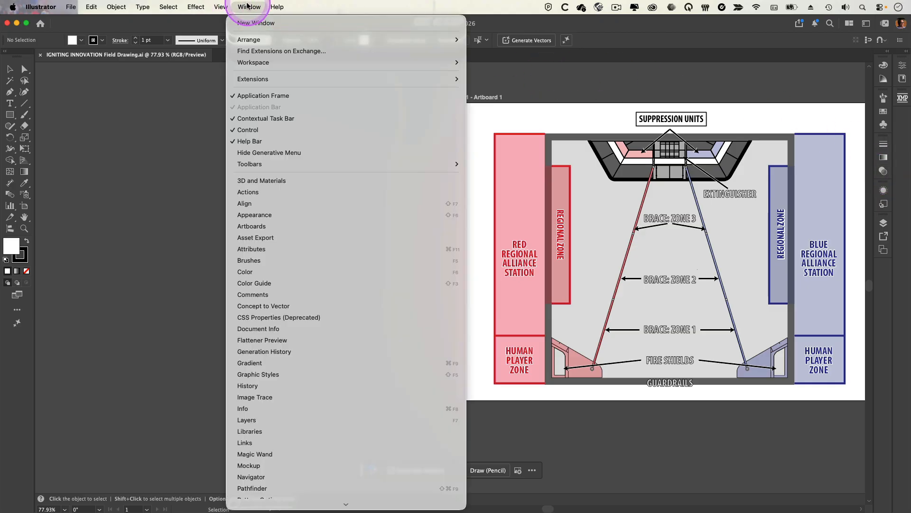
{"action": "mouse_move", "coordinate": [251, 79]}
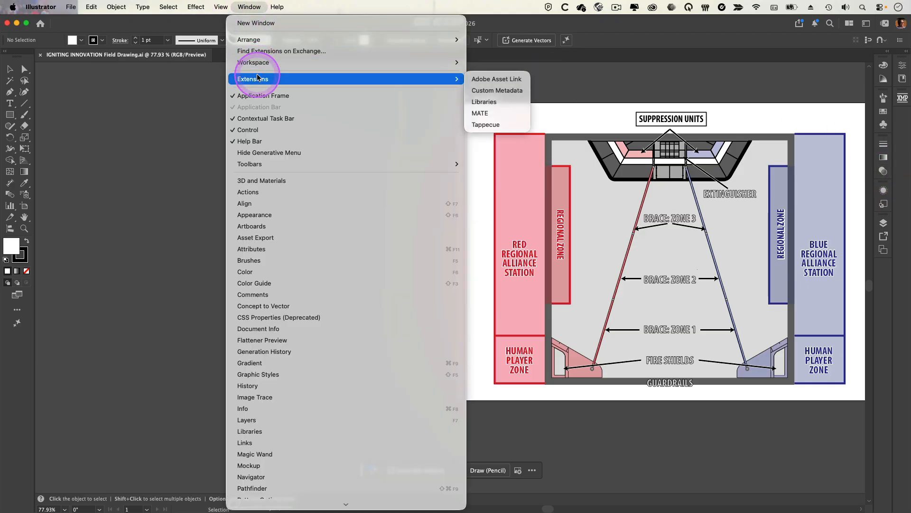
{"action": "left_click", "coordinate": [496, 79]}
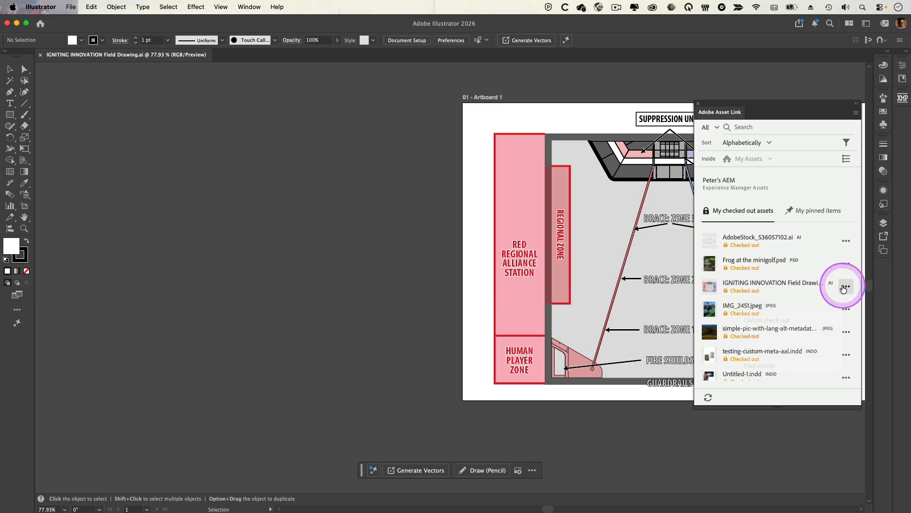
Try to open the checked-out IGNITING INNOVATION Field Drawing.ai from Adobe Asset Link and view its custom metadata
{"action": "left_click", "coordinate": [846, 287]}
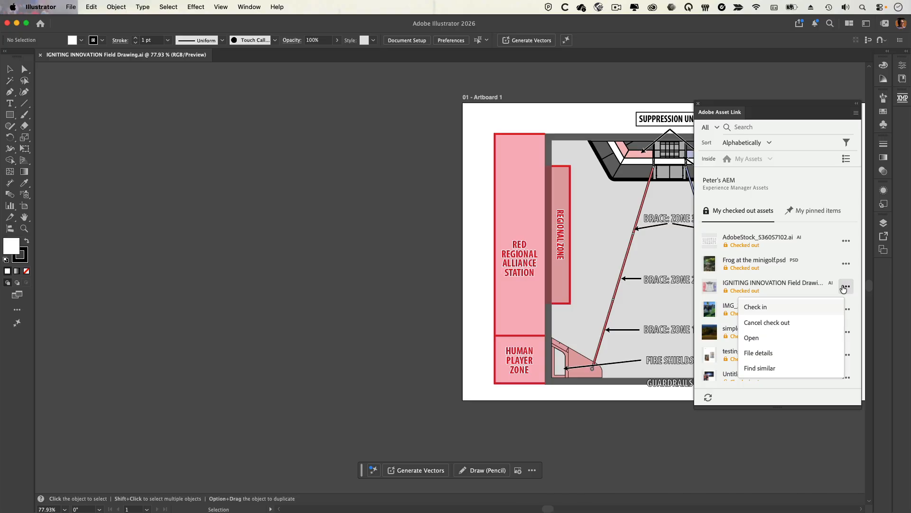
{"action": "left_click", "coordinate": [756, 338]}
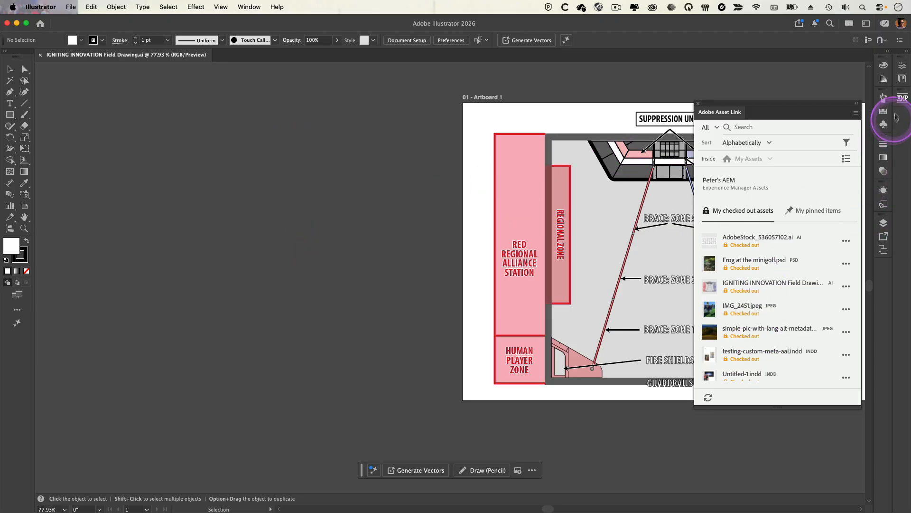
{"action": "left_click", "coordinate": [902, 98]}
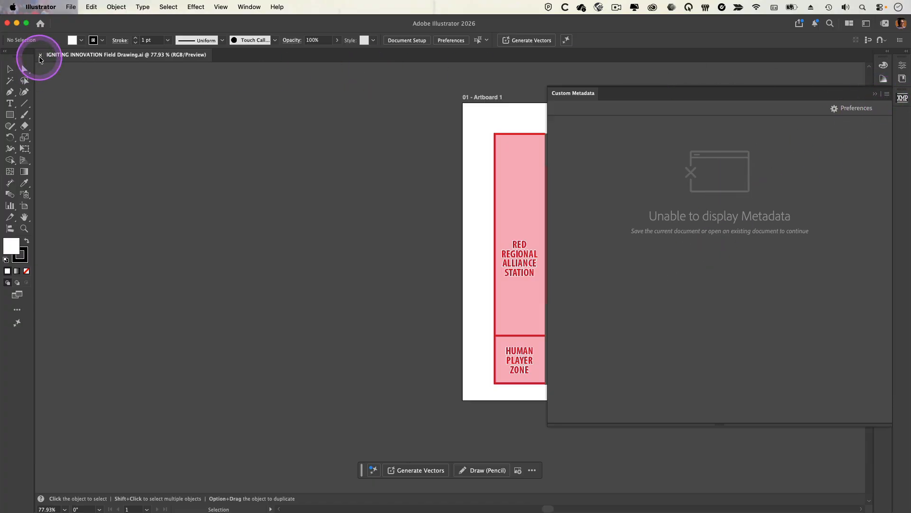
Close the field drawing document and review the Custom Metadata preferences without changing them
{"action": "left_click", "coordinate": [40, 55]}
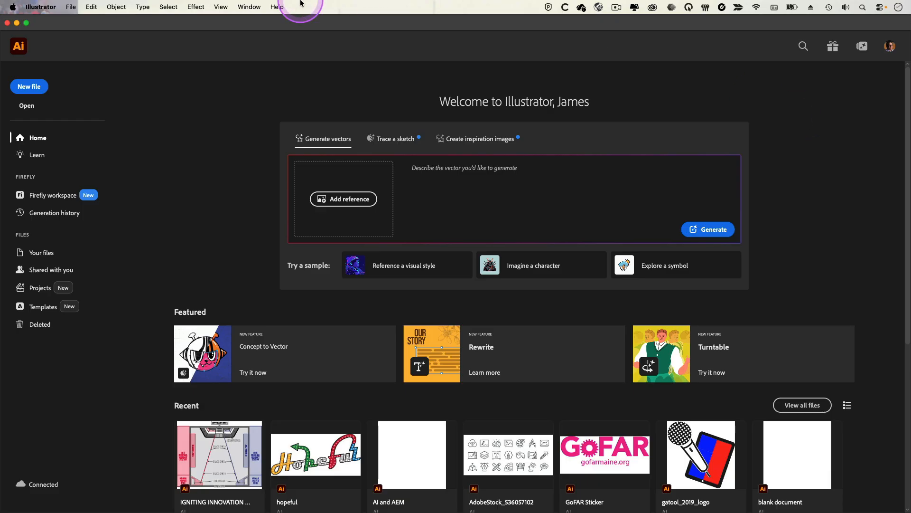
{"action": "left_click", "coordinate": [250, 7]}
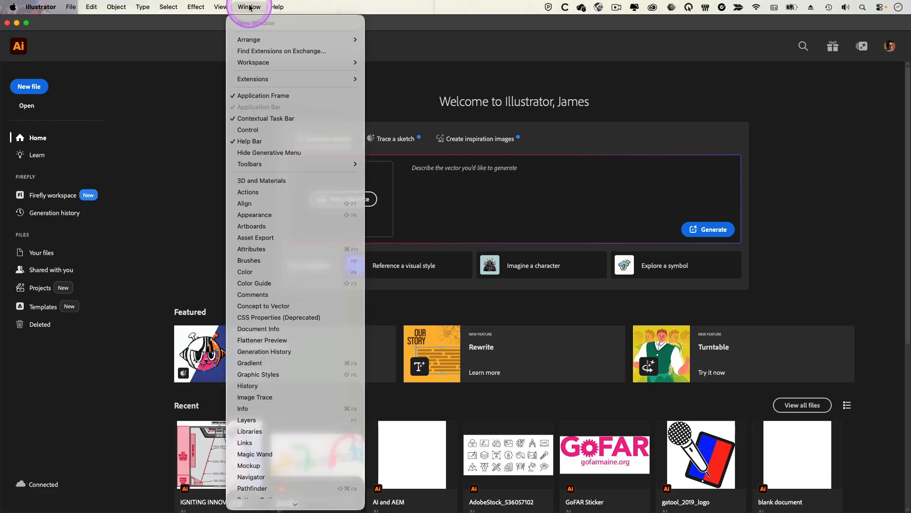
{"action": "mouse_move", "coordinate": [346, 79]}
{"action": "left_click", "coordinate": [395, 90]}
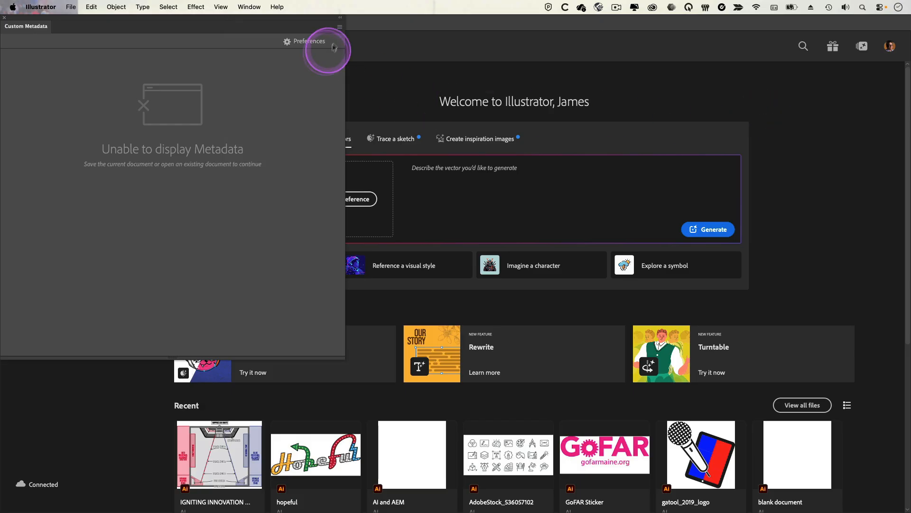
{"action": "left_click", "coordinate": [312, 42]}
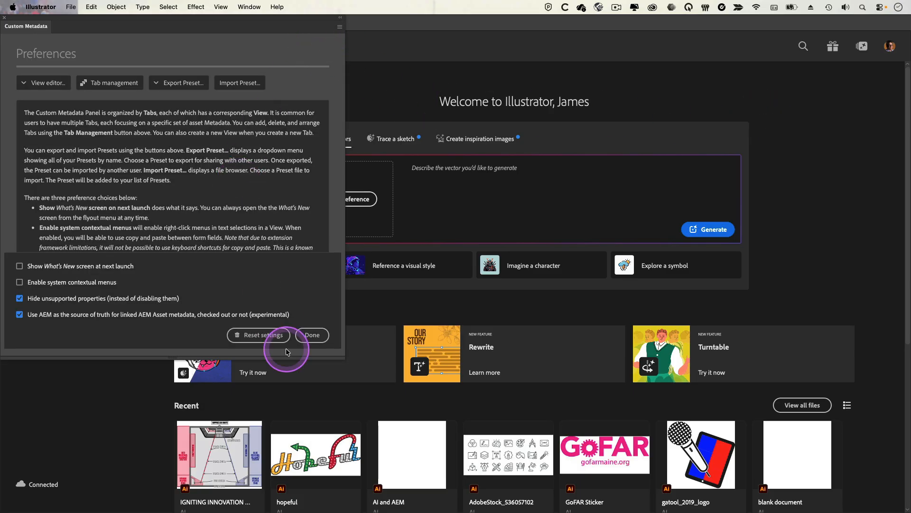
{"action": "left_click", "coordinate": [313, 335]}
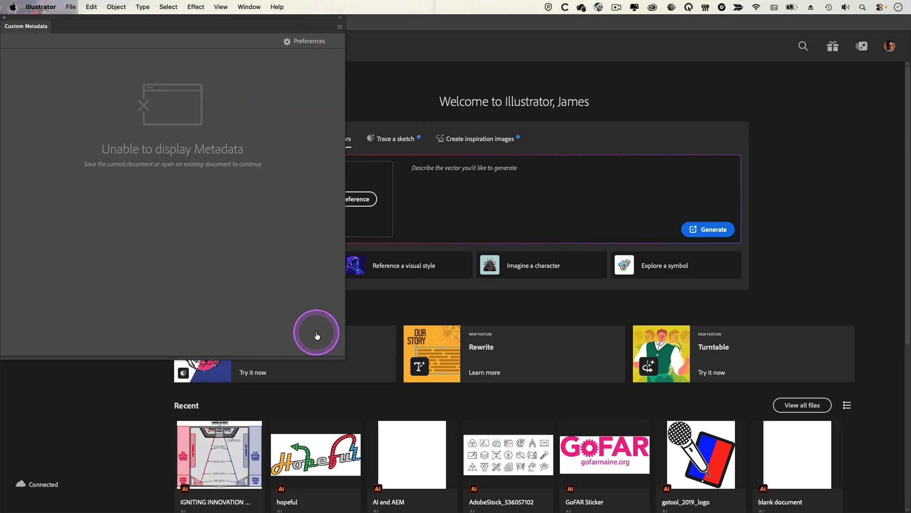
Reopen the recent IGNITING INNOVATION field drawing and rearrange Adobe Asset Link and a widened Custom Metadata panel
{"action": "left_click", "coordinate": [219, 429]}
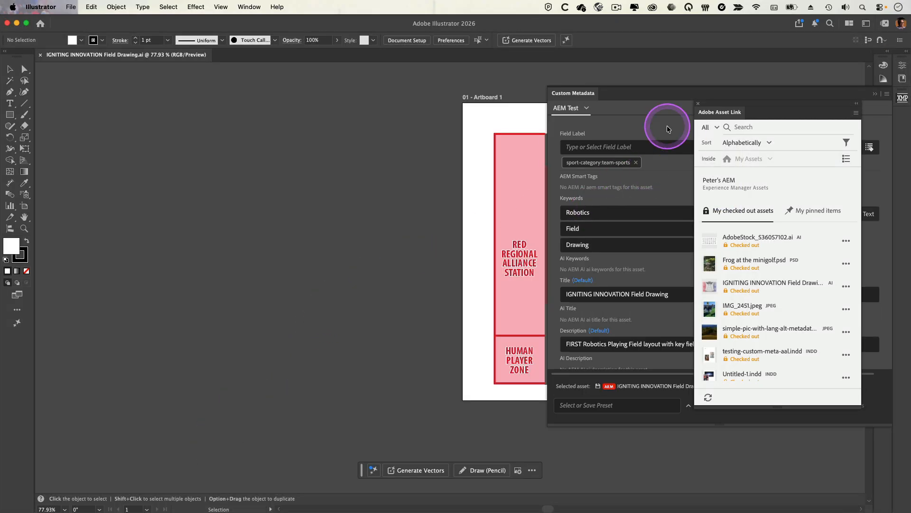
{"action": "left_click_drag", "start_coordinate": [712, 105], "coordinate": [739, 146]}
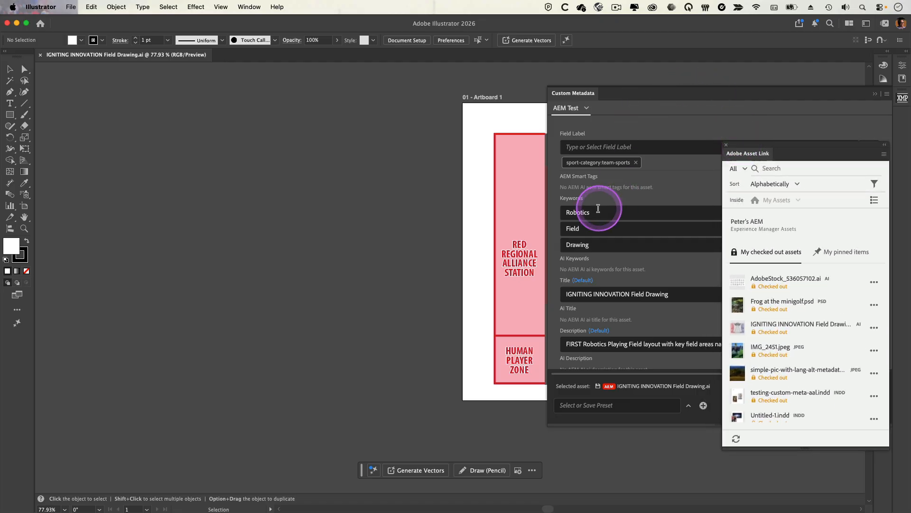
{"action": "left_click_drag", "start_coordinate": [546, 173], "coordinate": [457, 174]}
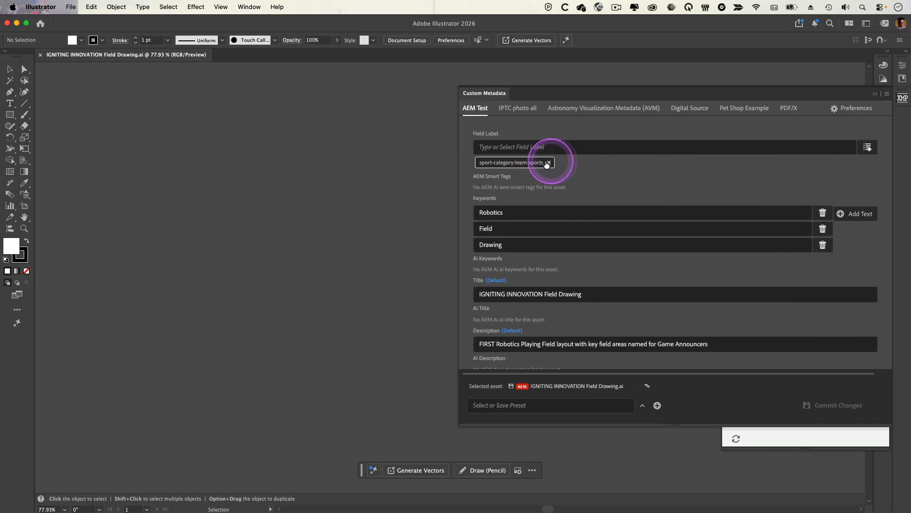
Add the Square orientation tag from Asset Properties to the drawing's Field Label and commit the metadata change
{"action": "left_click", "coordinate": [586, 148]}
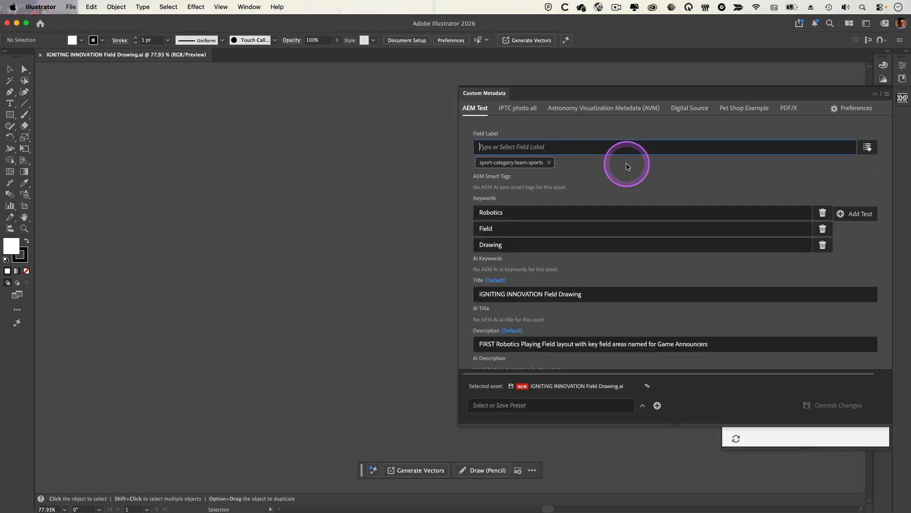
{"action": "left_click", "coordinate": [870, 150]}
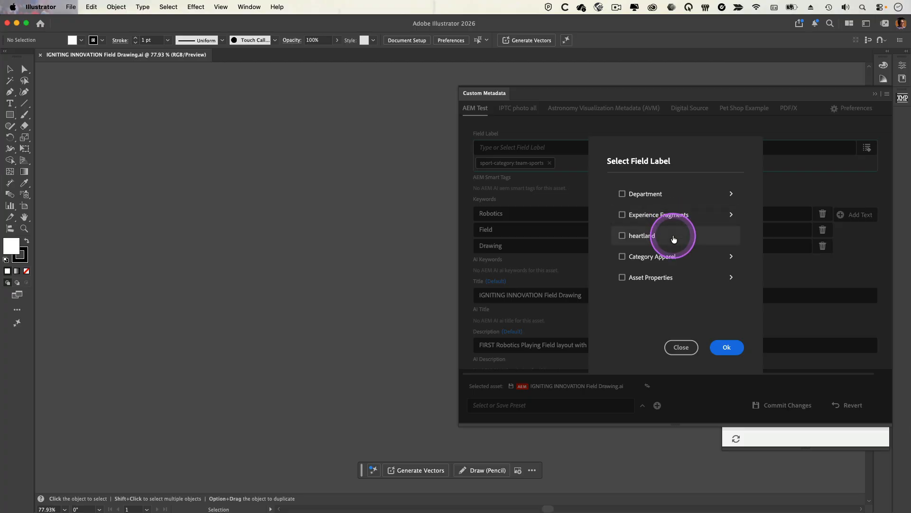
{"action": "left_click", "coordinate": [673, 277]}
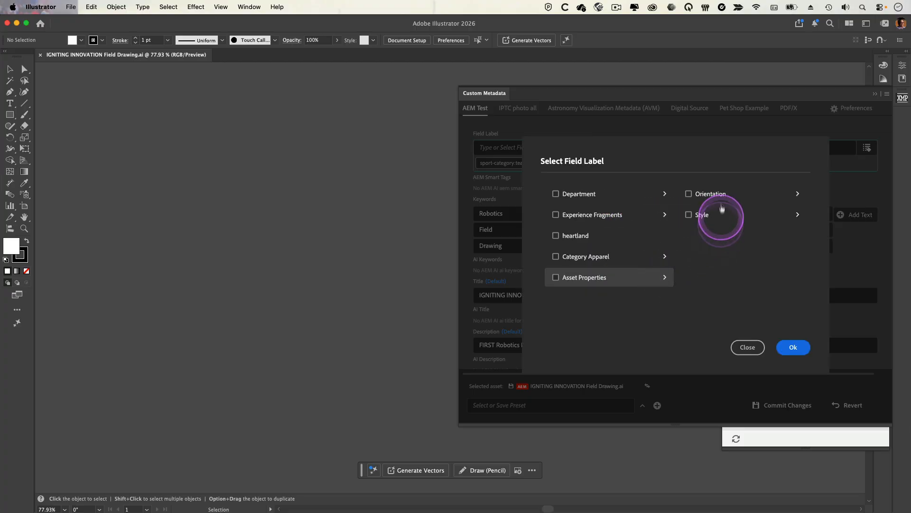
{"action": "left_click", "coordinate": [720, 199]}
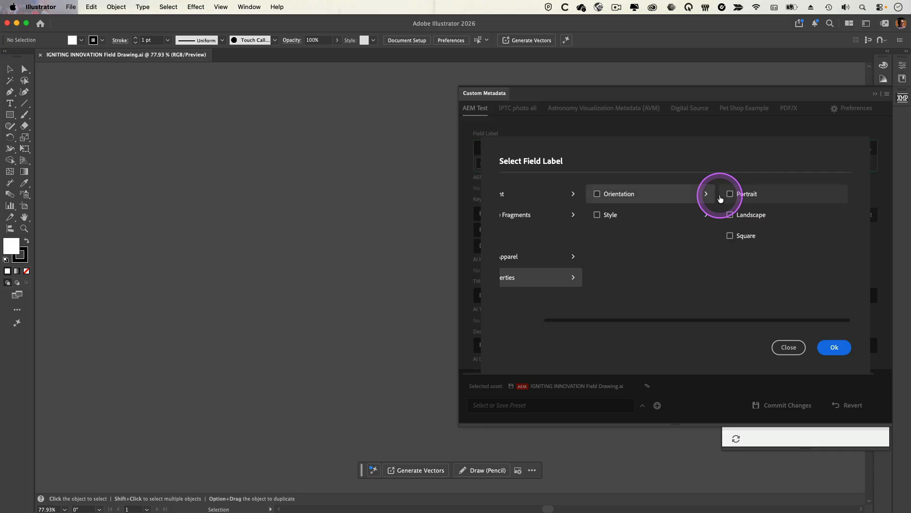
{"action": "left_click", "coordinate": [736, 239]}
{"action": "left_click", "coordinate": [834, 347]}
{"action": "left_click", "coordinate": [802, 399]}
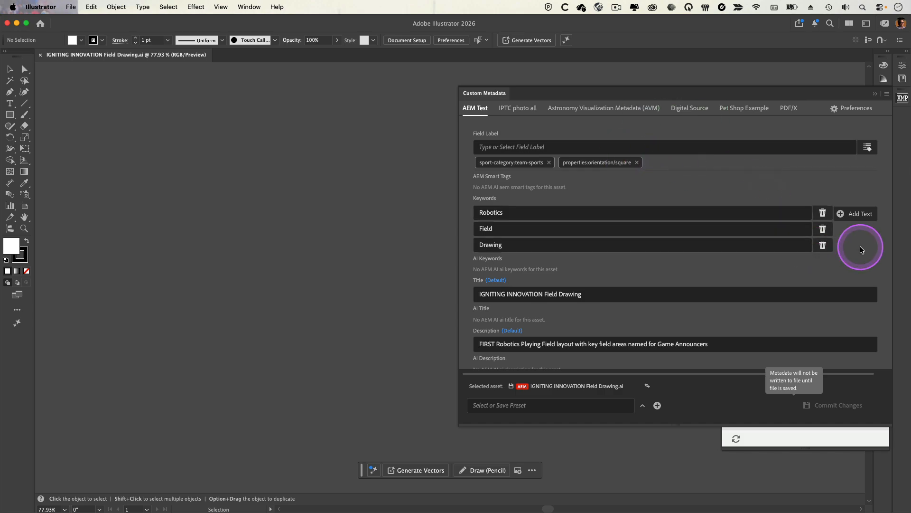
Switch to InDesign and display the placed field drawing's custom metadata in the AEM Test view
{"action": "key", "text": "super+Tab"}
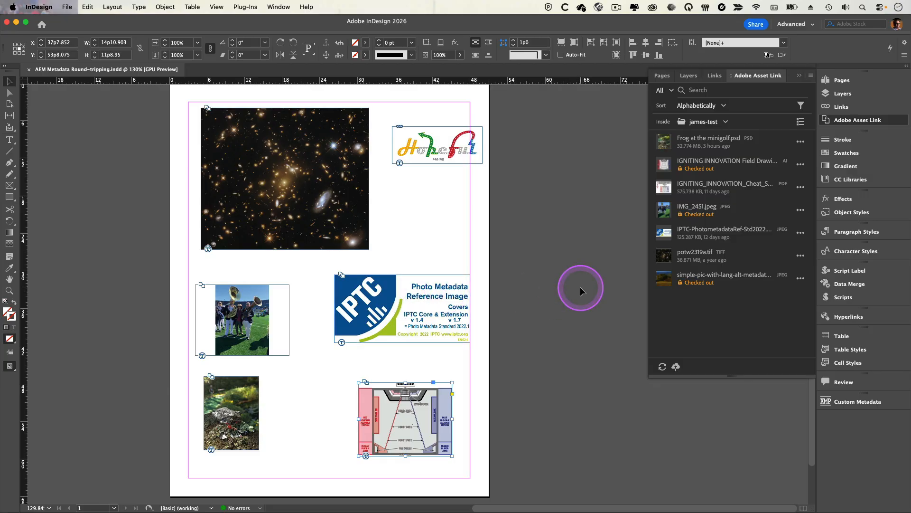
{"action": "left_click", "coordinate": [580, 287]}
{"action": "left_click", "coordinate": [437, 388]}
{"action": "left_click", "coordinate": [852, 401]}
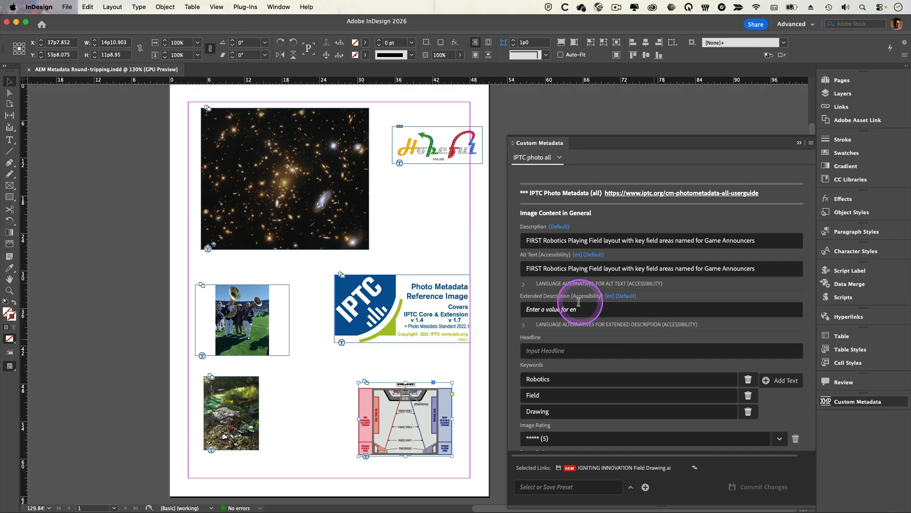
{"action": "left_click", "coordinate": [541, 161]}
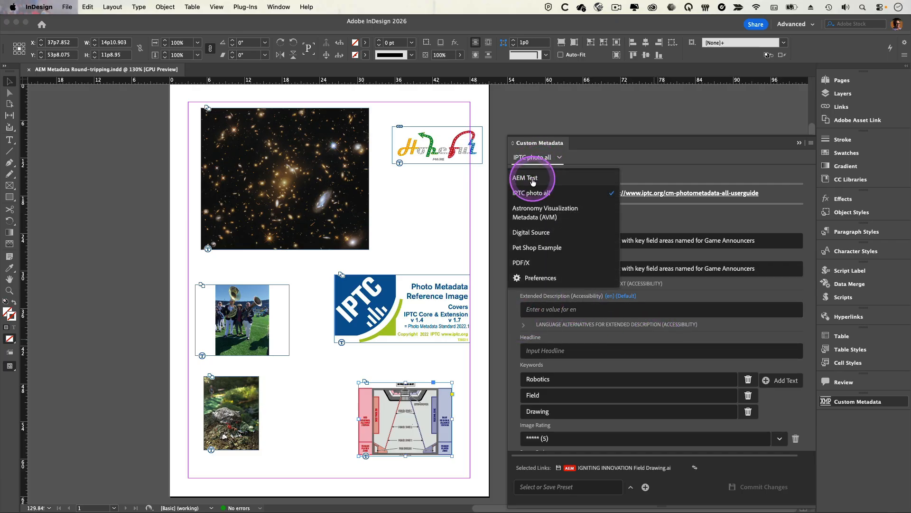
{"action": "left_click", "coordinate": [533, 179]}
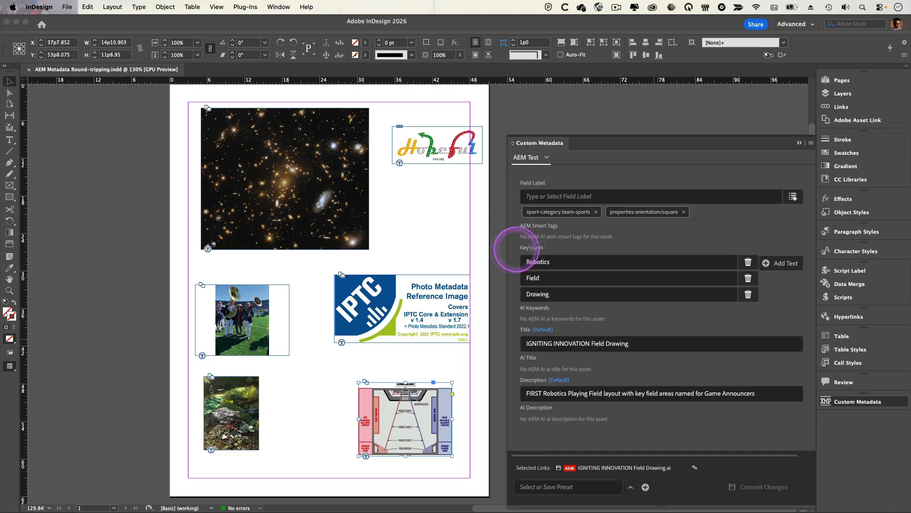